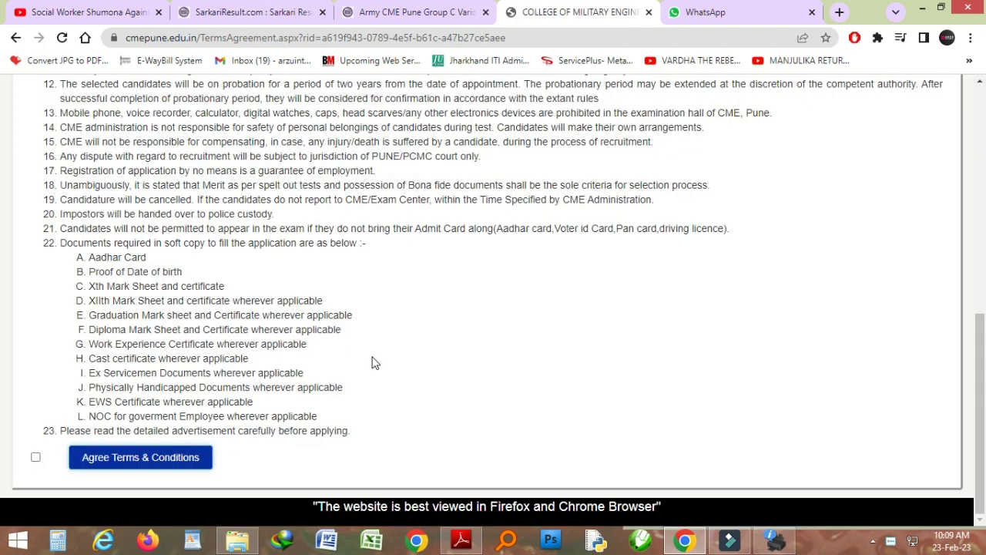
# Accept the portal's terms and conditions to reach the blank New Registration form
pyautogui.click(37, 456)
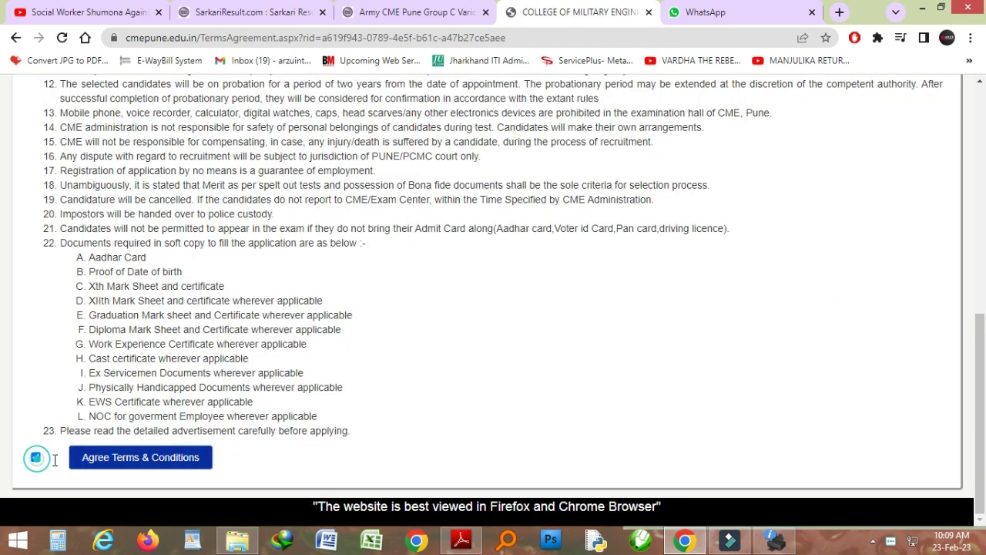
pyautogui.click(131, 462)
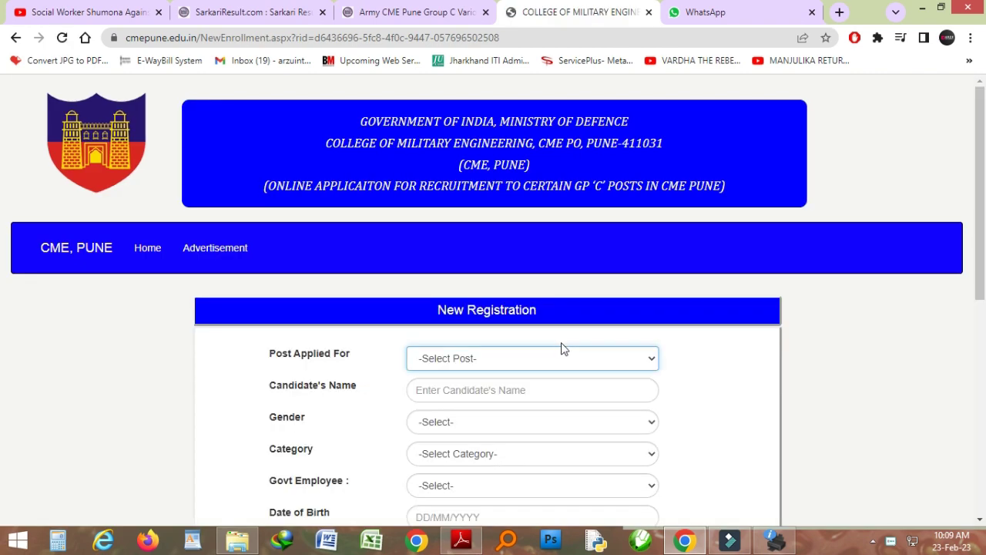
# Choose Lascar (D-4) as the post applied for and enter the candidate's full name
pyautogui.scroll(-3, 2, 262)
pyautogui.scroll(-1, 1, 261)
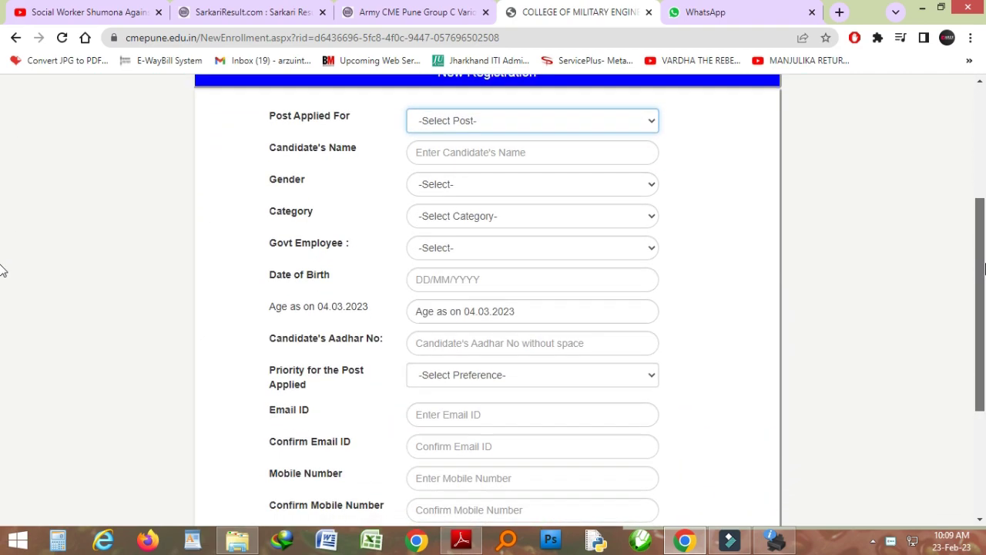
pyautogui.click(532, 107)
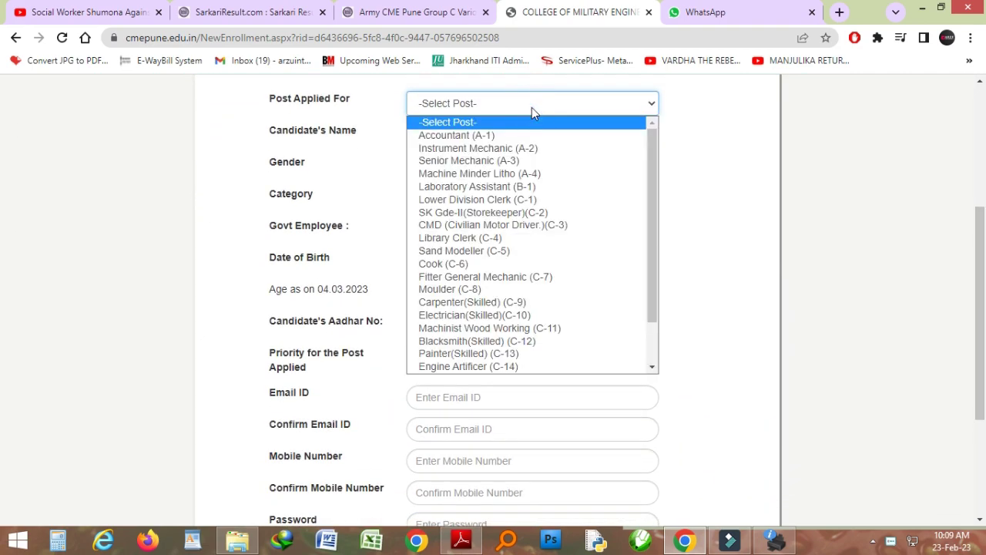
pyautogui.moveTo(652, 288); pyautogui.dragTo(656, 357)
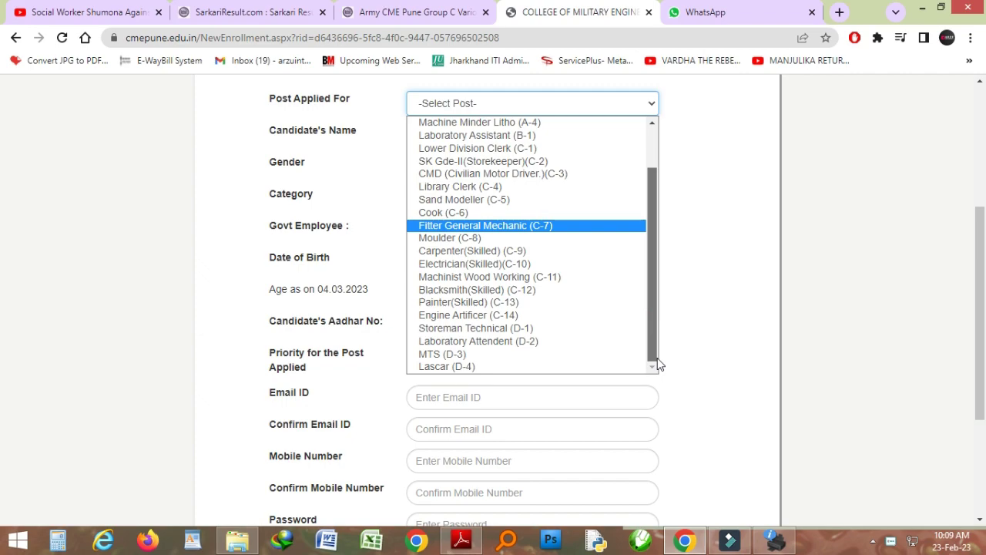
pyautogui.click(568, 367)
pyautogui.click(489, 135)
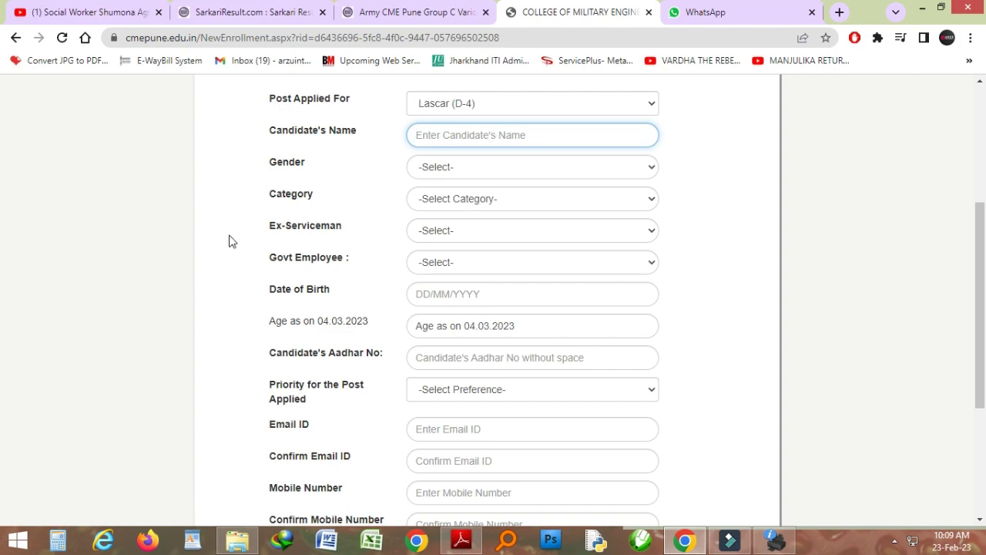
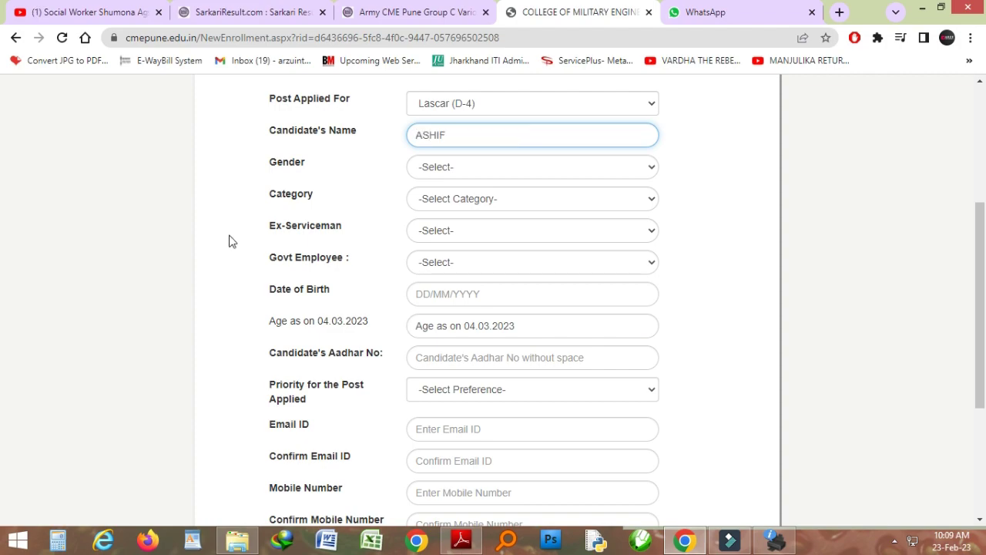
pyautogui.press('Tab')
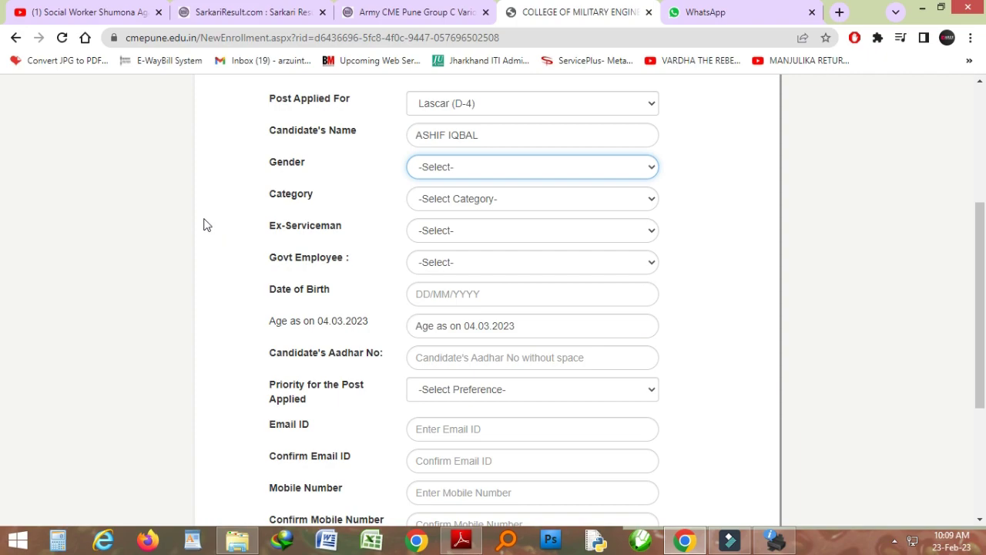
# Set gender to Male, category to EWS and Ex-Serviceman to NO
pyautogui.click(449, 175)
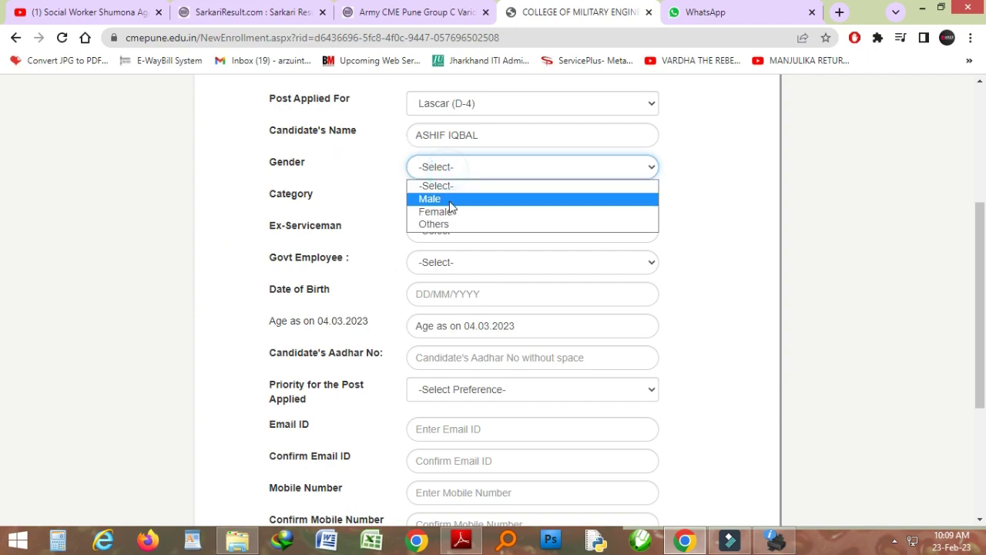
pyautogui.click(456, 198)
pyautogui.click(462, 204)
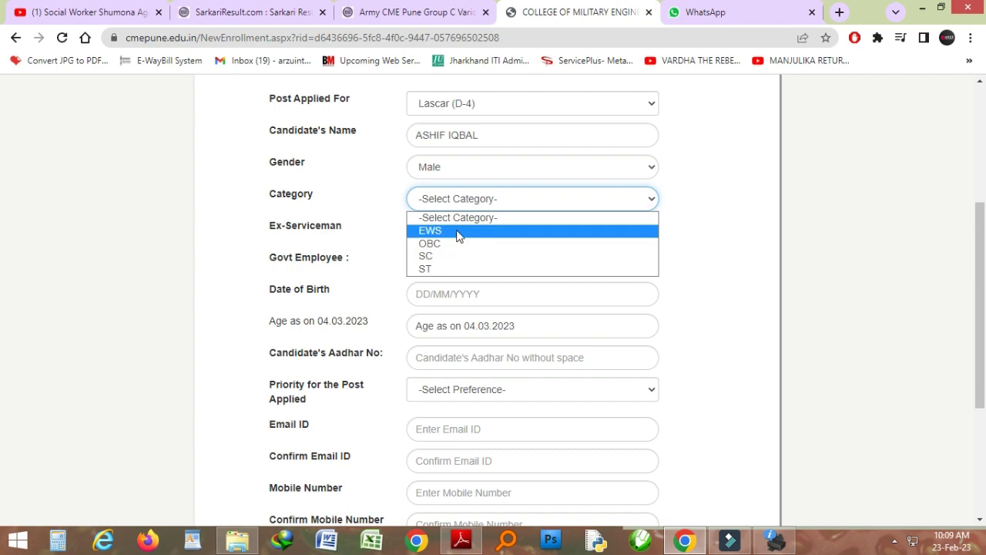
pyautogui.click(456, 231)
pyautogui.click(464, 225)
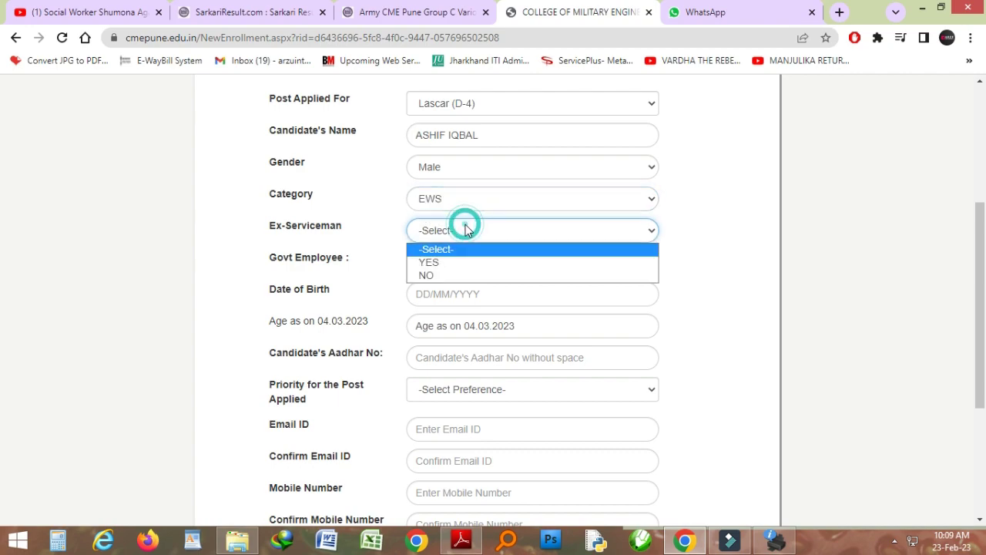
pyautogui.click(442, 275)
# Set Govt Employee to NO and pick 18 April 1999 as the date of birth
pyautogui.click(445, 264)
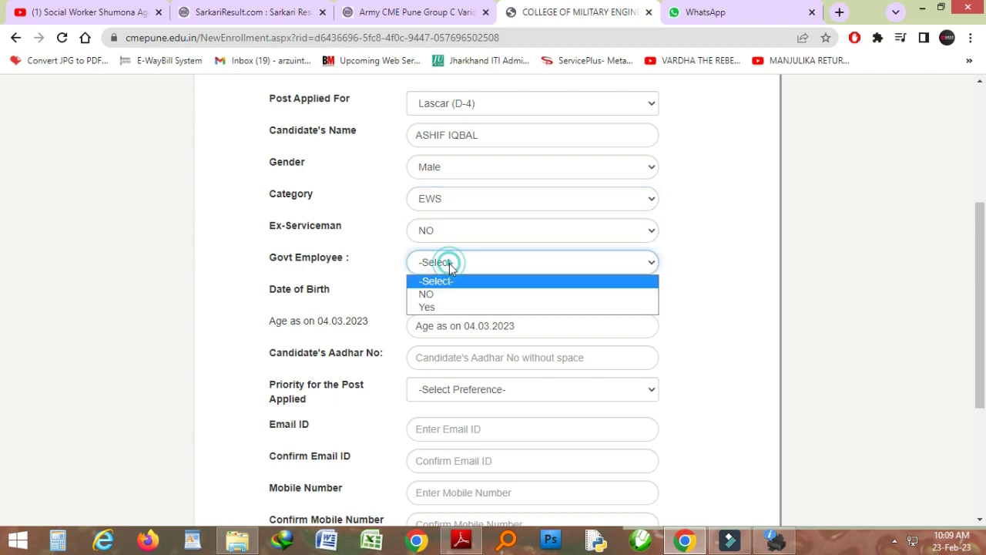
pyautogui.click(444, 294)
pyautogui.click(442, 293)
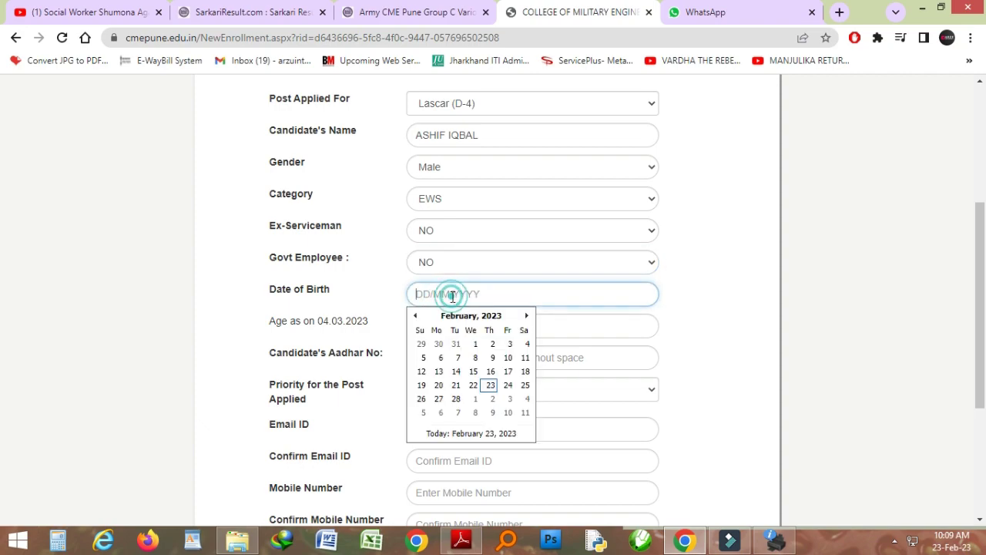
pyautogui.click(456, 316)
pyautogui.click(456, 316)
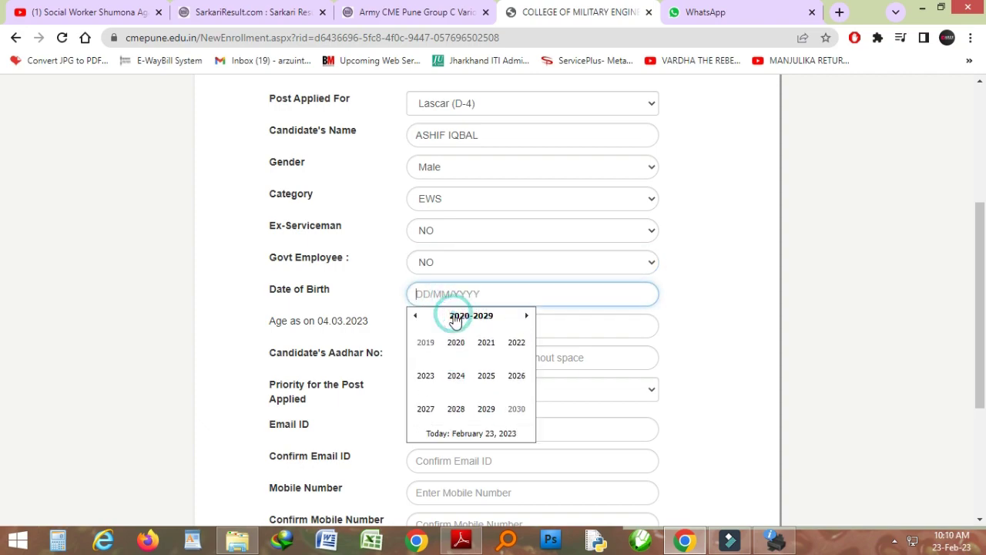
pyautogui.click(416, 318)
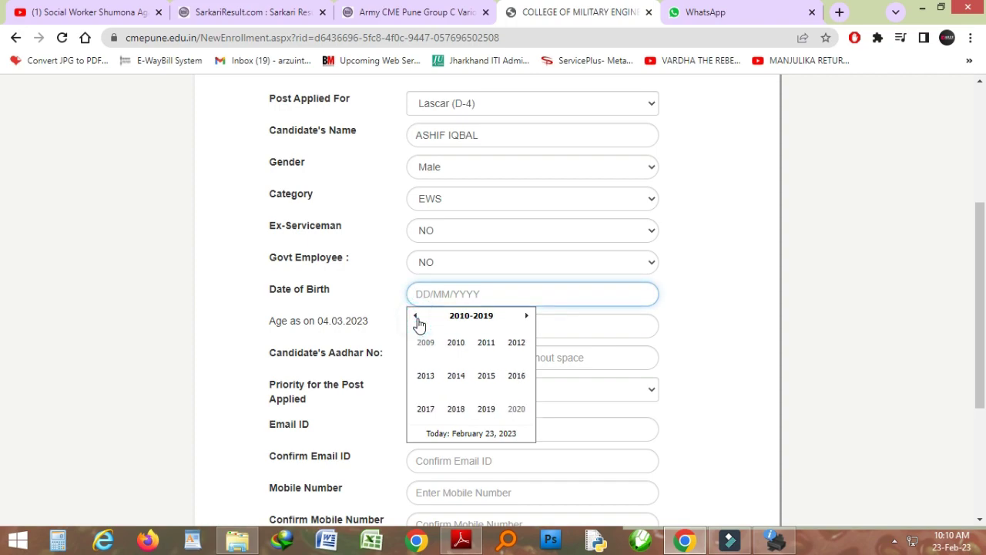
pyautogui.click(417, 319)
pyautogui.click(423, 348)
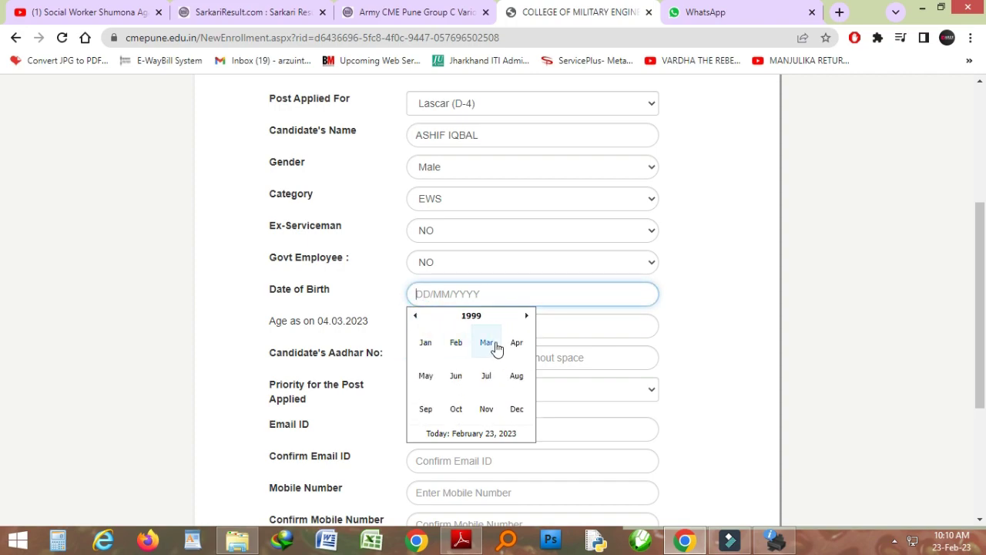
pyautogui.click(515, 343)
pyautogui.click(425, 392)
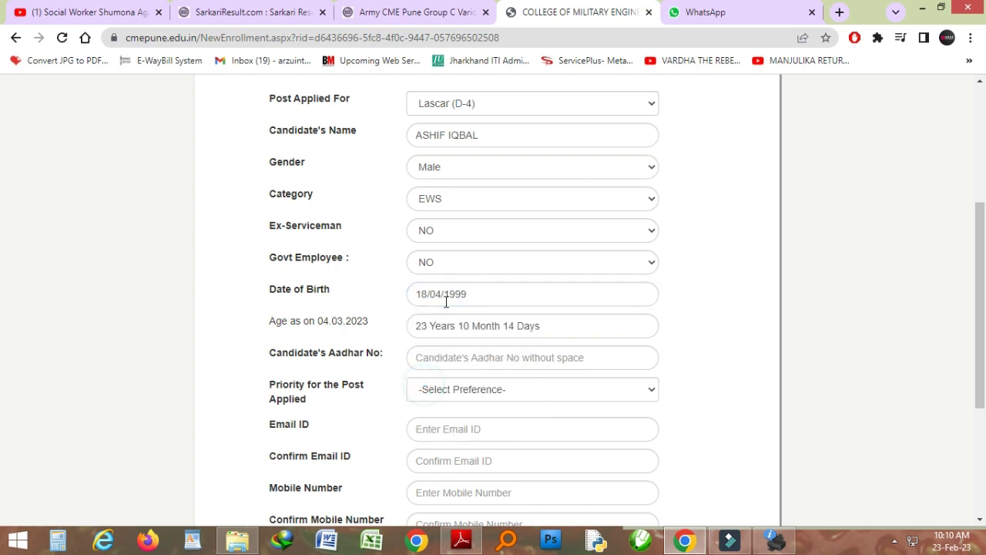
pyautogui.click(452, 364)
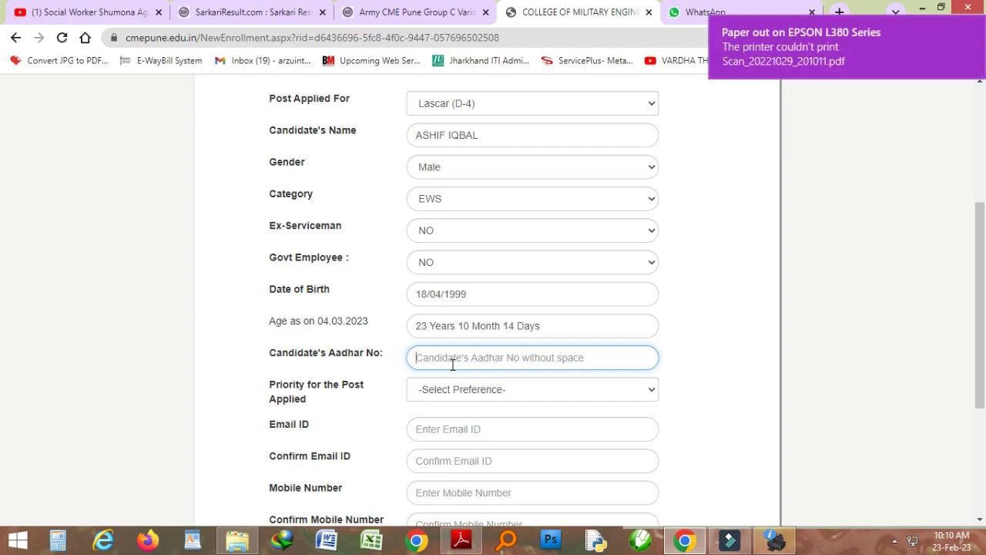
# Validate the entered Aadhaar number and set Priority for the Post Applied to 1
pyautogui.scroll(-3, 192, 248)
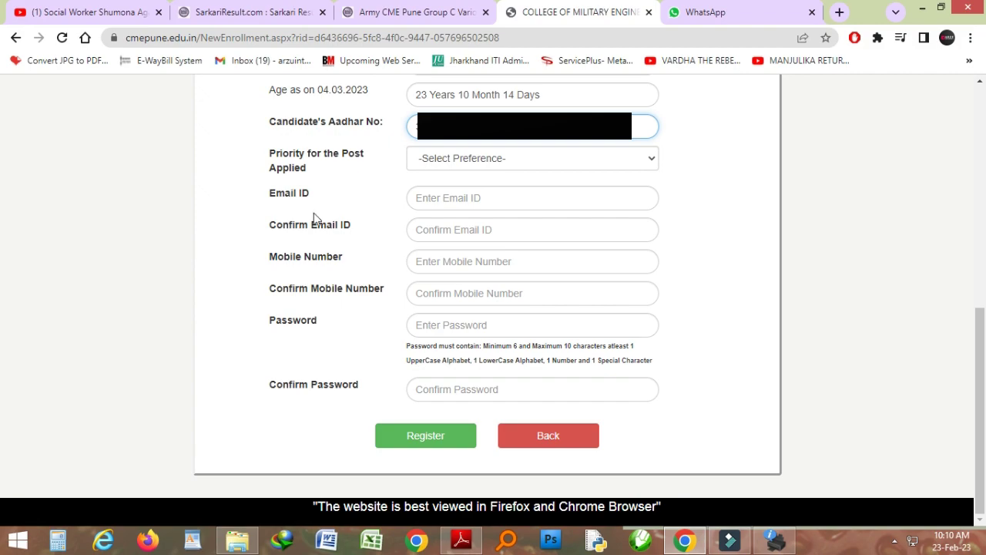
pyautogui.click(518, 151)
pyautogui.click(508, 171)
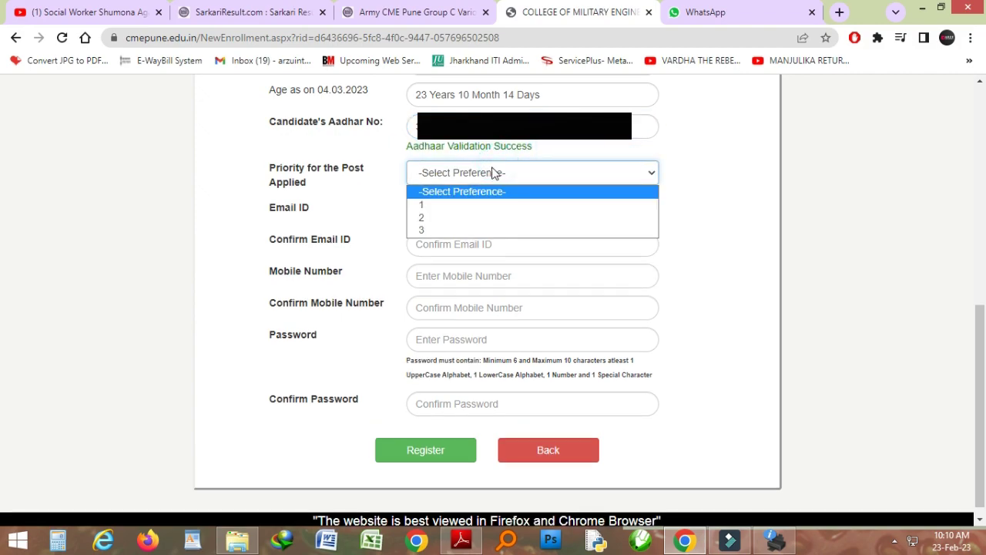
pyautogui.click(442, 206)
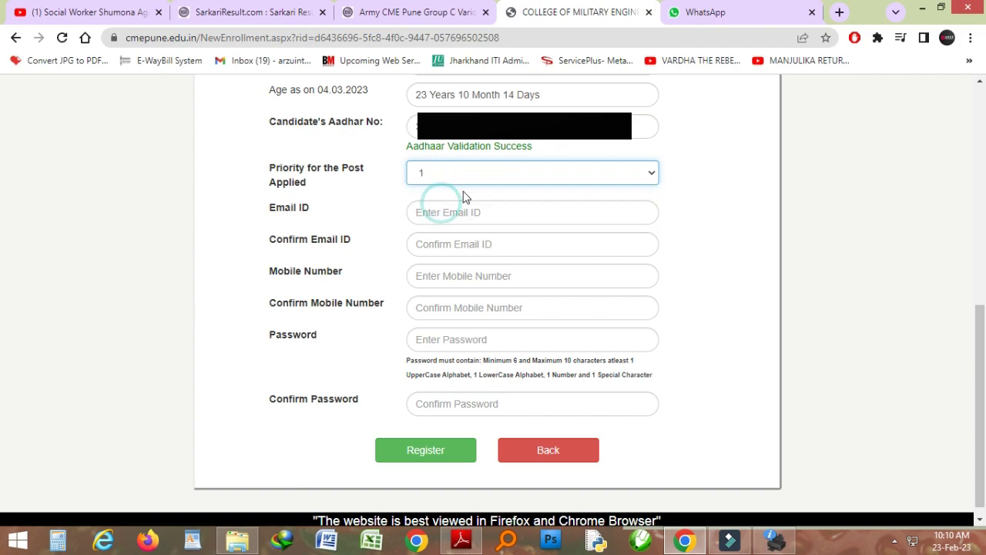
pyautogui.click(443, 212)
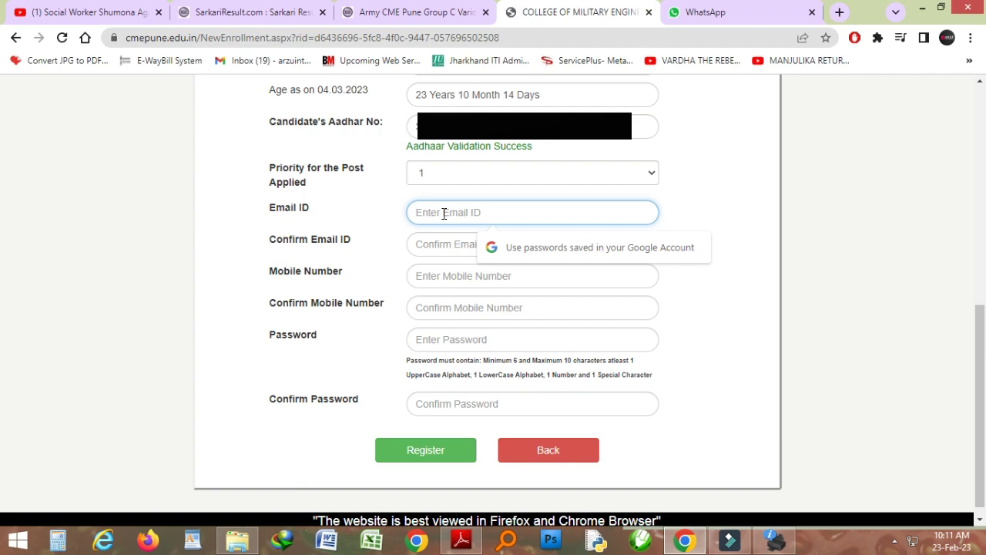
# Enter the candidate's e-mail address and mobile number, then confirm the mobile number
pyautogui.write('ar')
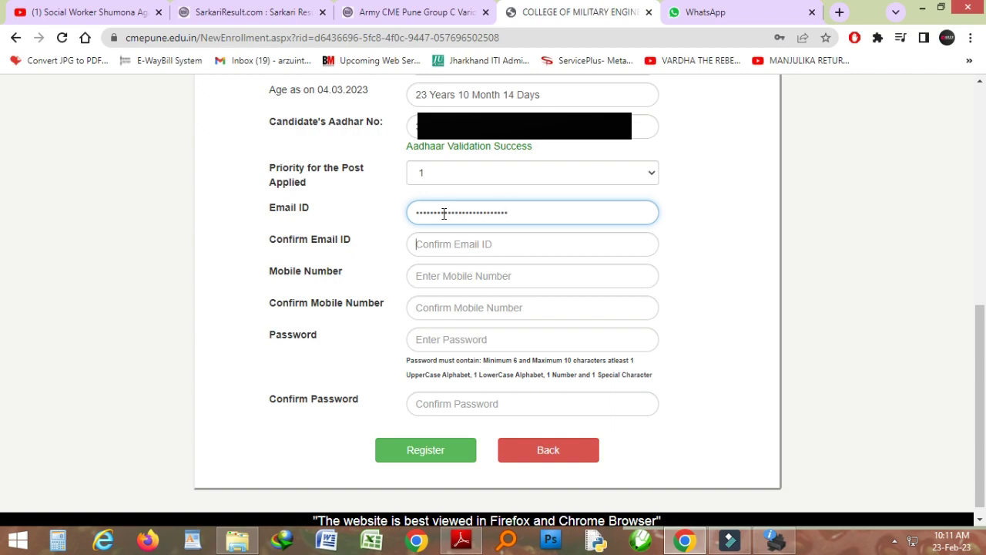
pyautogui.write('a')
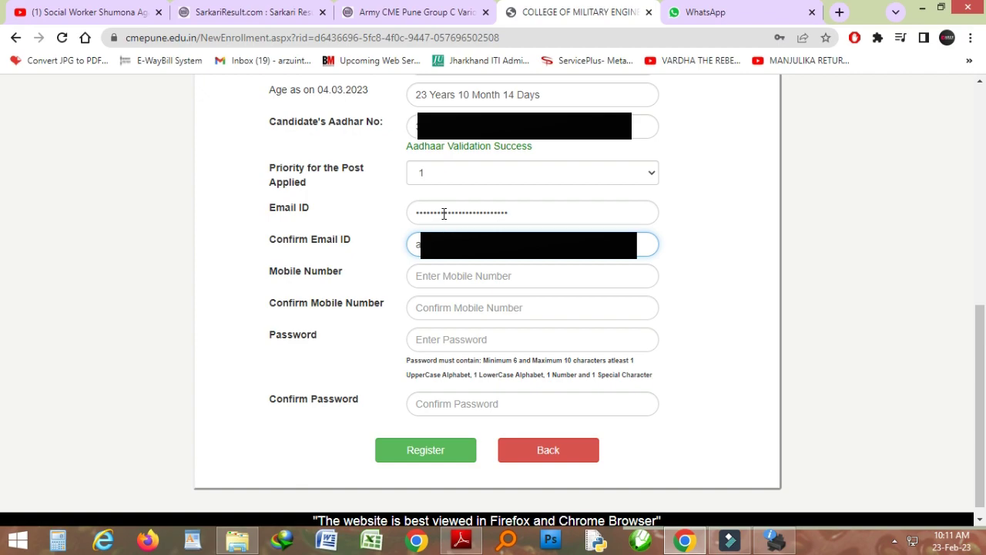
pyautogui.press('Tab')
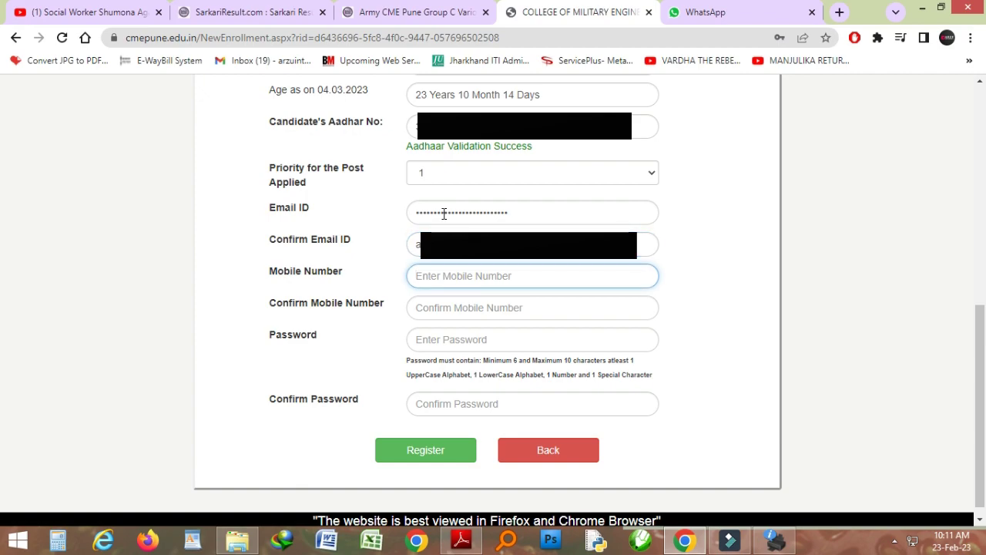
pyautogui.write('••••')
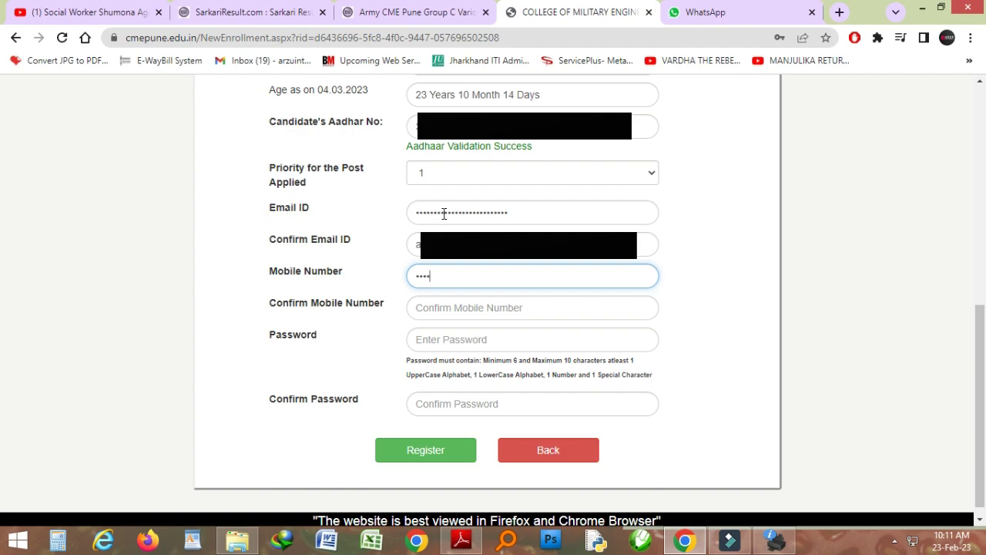
pyautogui.press('Tab')
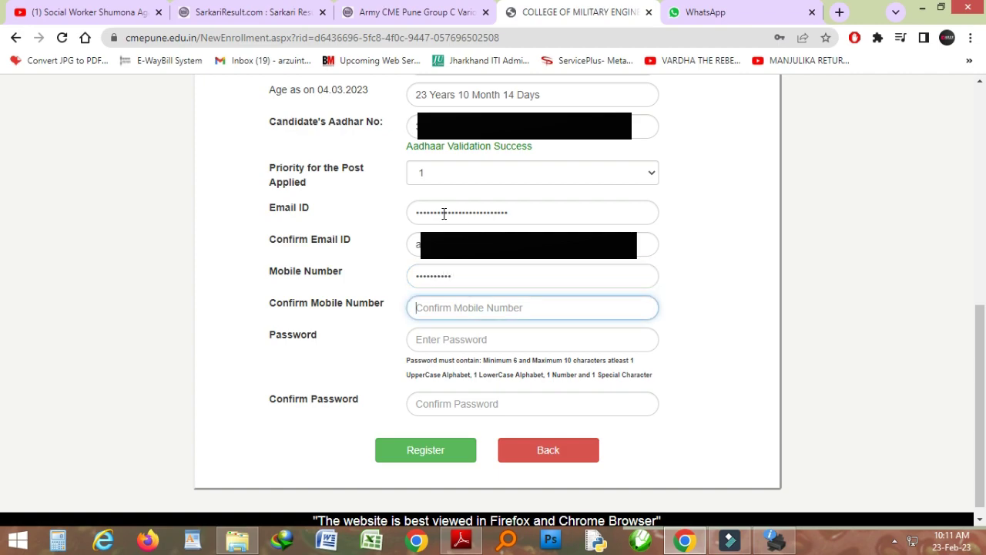
pyautogui.write('97')
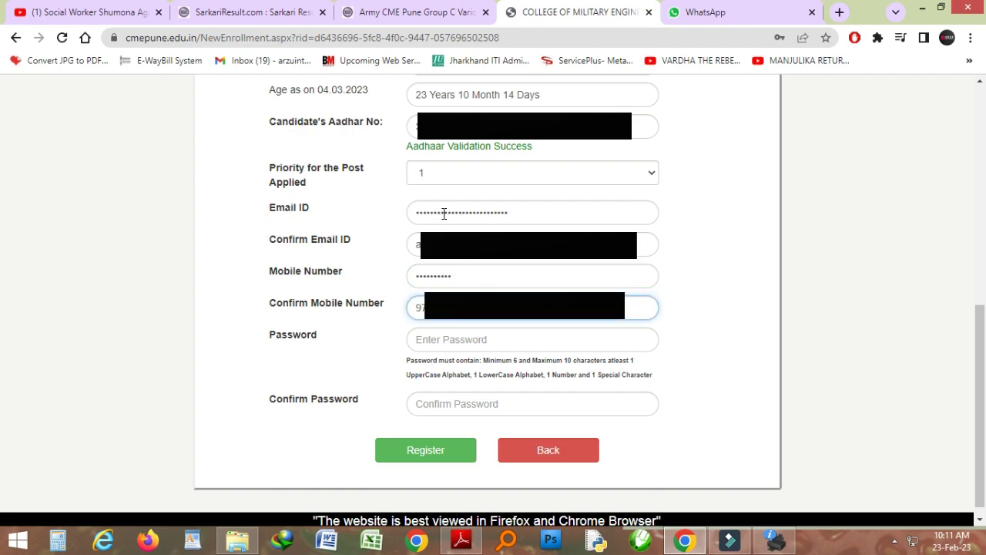
# Set and confirm the account password, then submit the registration form
pyautogui.press('Tab')
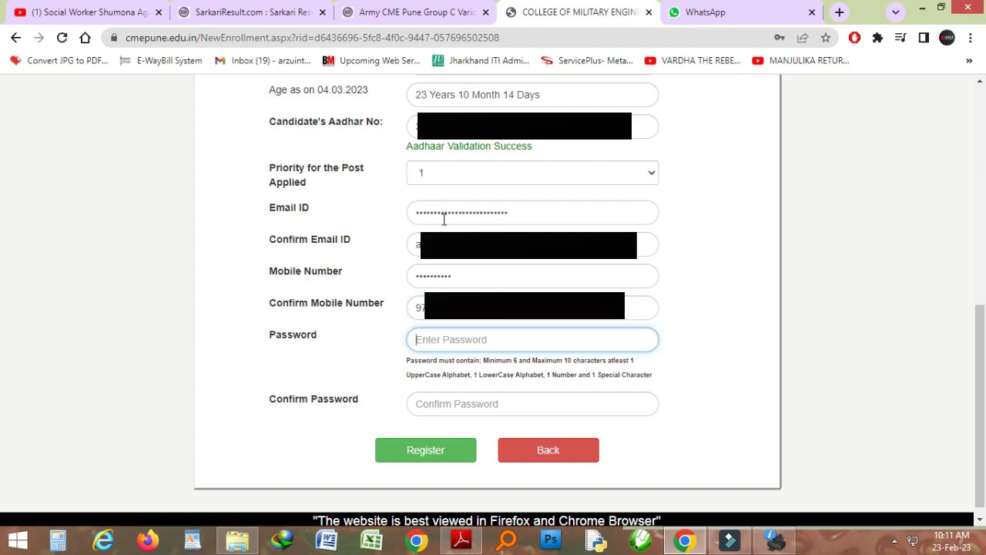
pyautogui.write('•••••••••')
pyautogui.press('Tab')
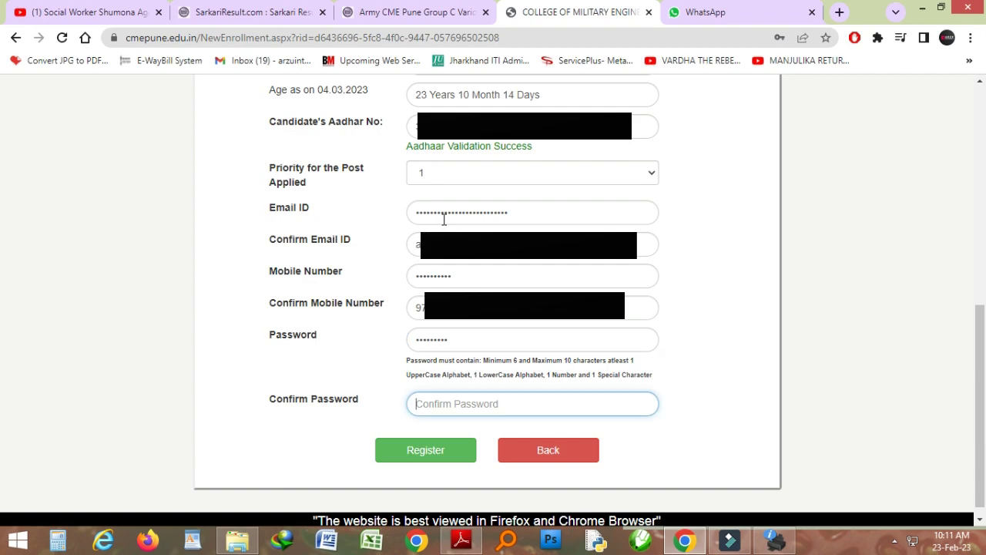
pyautogui.write('•')
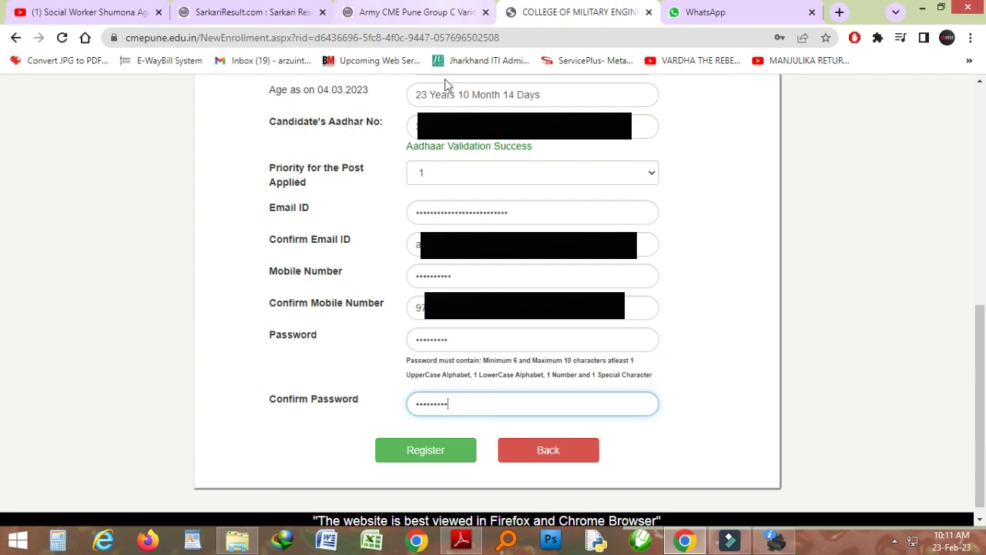
pyautogui.click(428, 457)
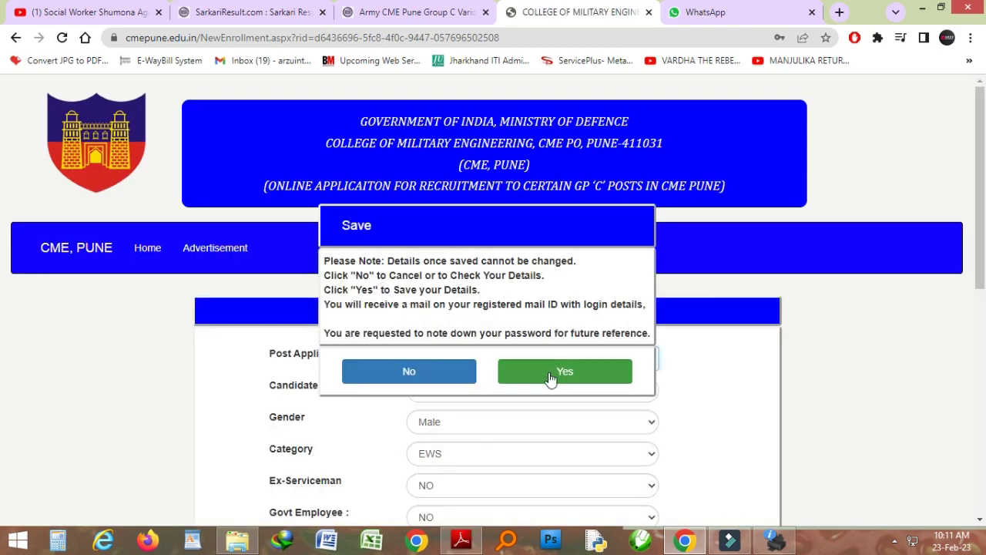
# Confirm saving the registration, then copy the emailed registration number into Applicant Login
pyautogui.click(508, 369)
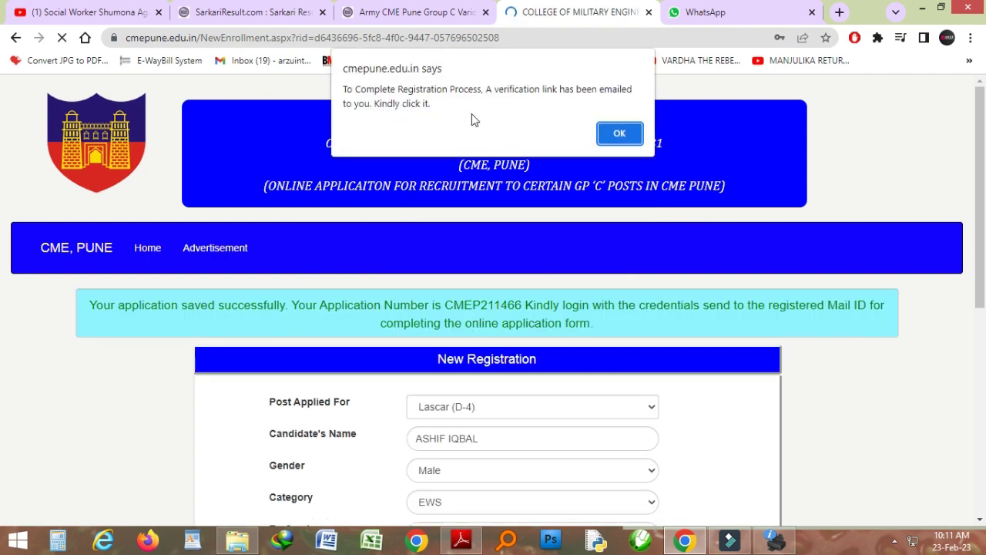
pyautogui.click(620, 135)
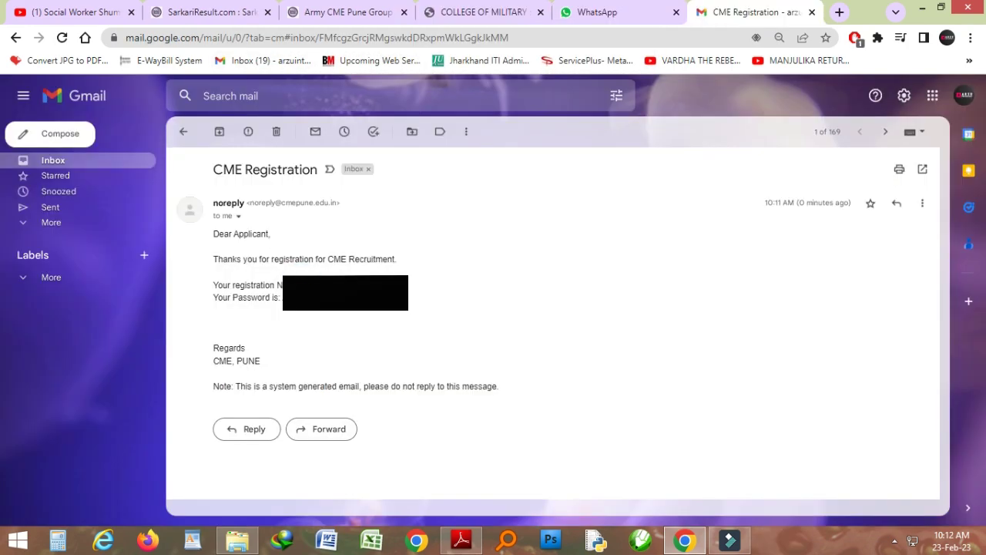
pyautogui.rightClick(308, 291)
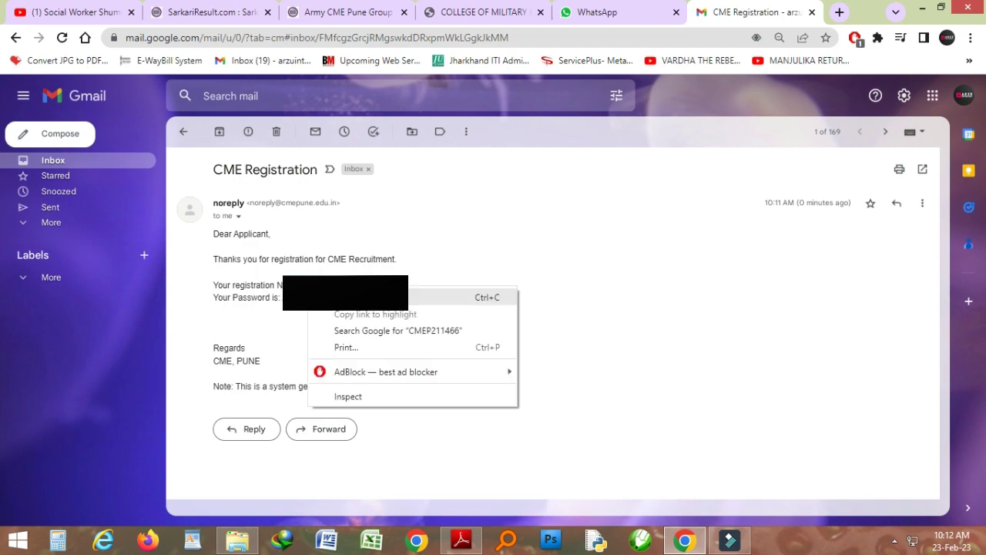
pyautogui.click(327, 295)
pyautogui.click(484, 11)
pyautogui.click(476, 284)
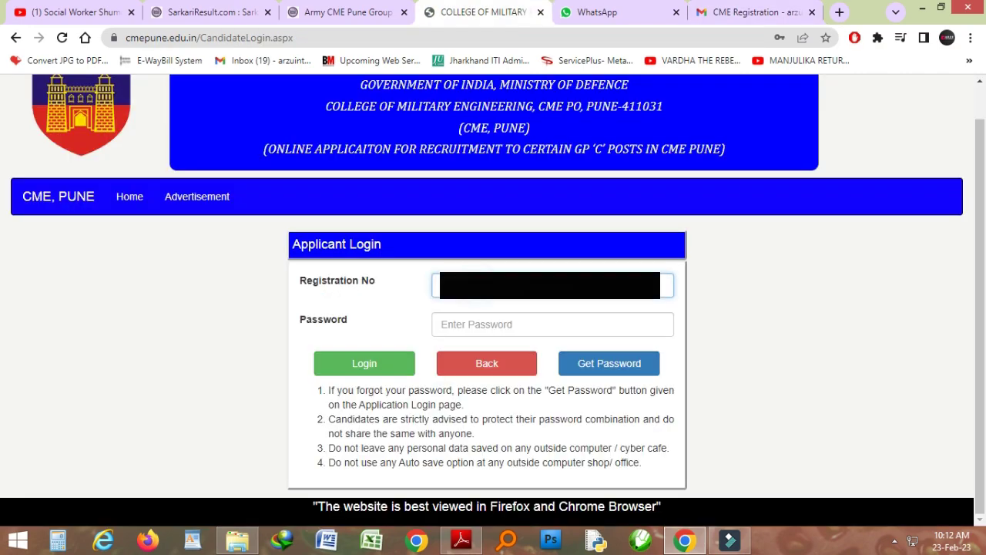
# Enter the emailed password and log in to the Lascar (D-4) application
pyautogui.click(477, 321)
pyautogui.write('•')
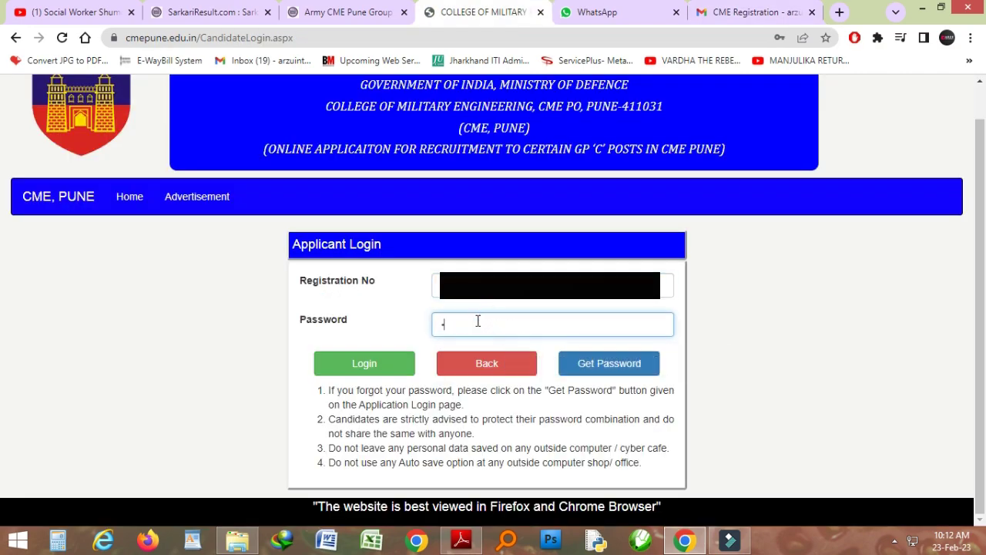
pyautogui.write('••••')
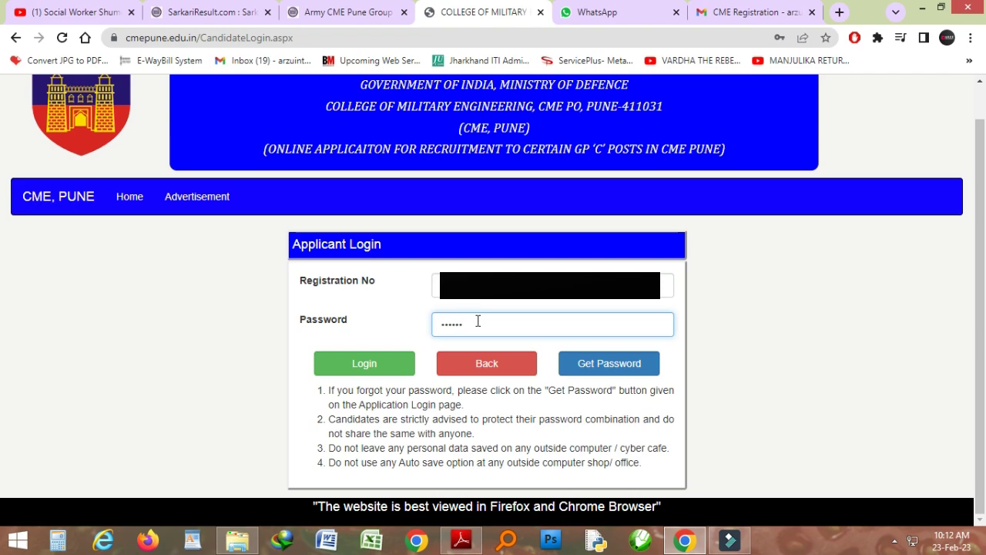
pyautogui.click(366, 369)
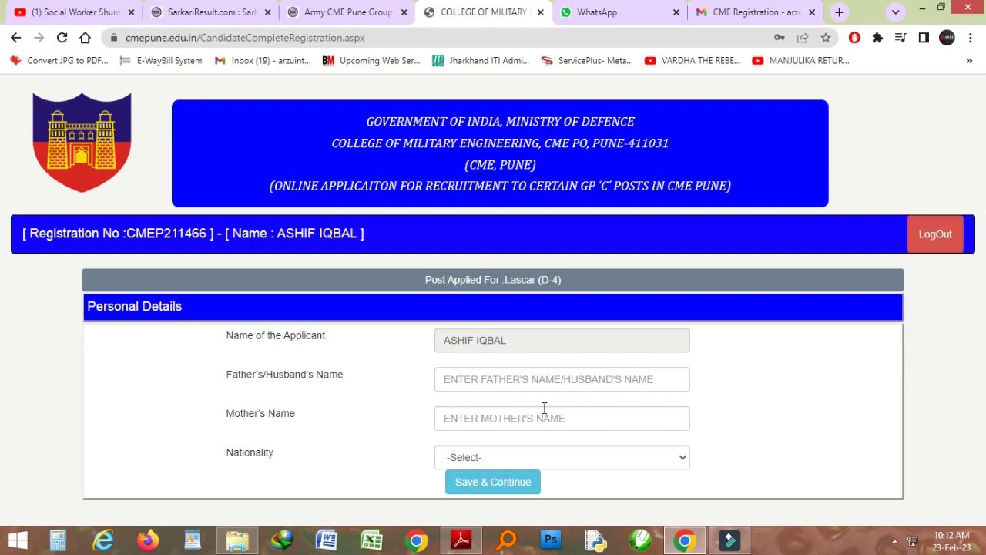
# Enter the father's and mother's names, choose Indian nationality, and save personal details
pyautogui.click(460, 372)
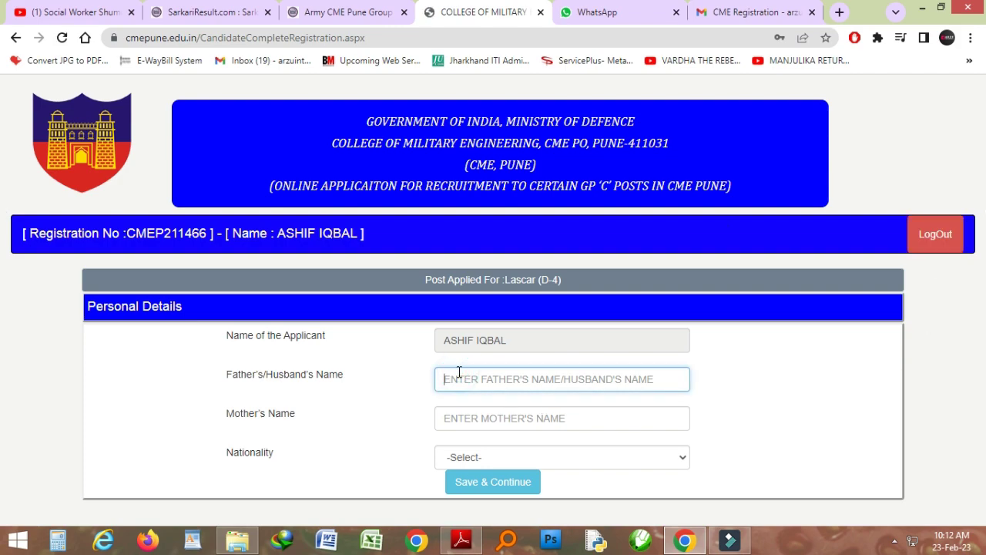
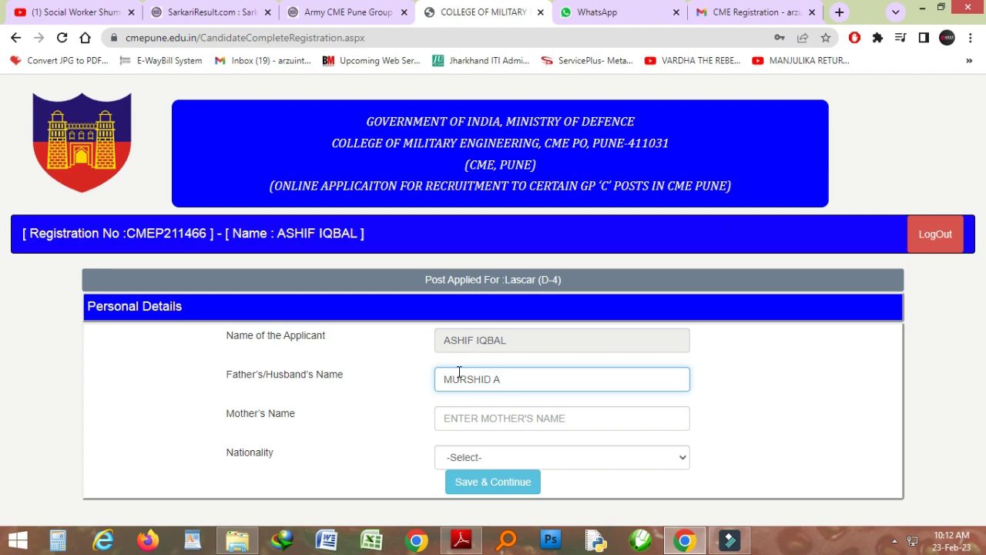
pyautogui.press('Tab')
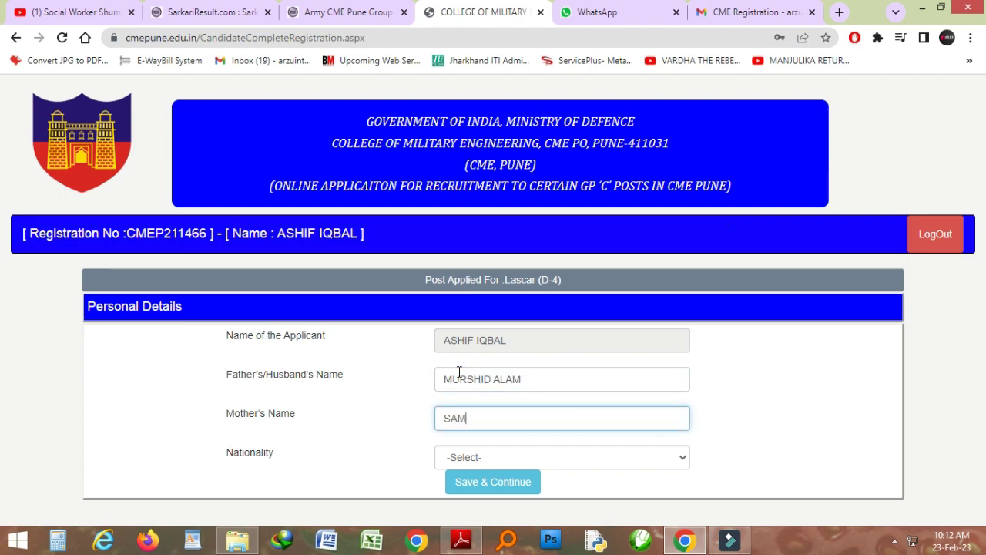
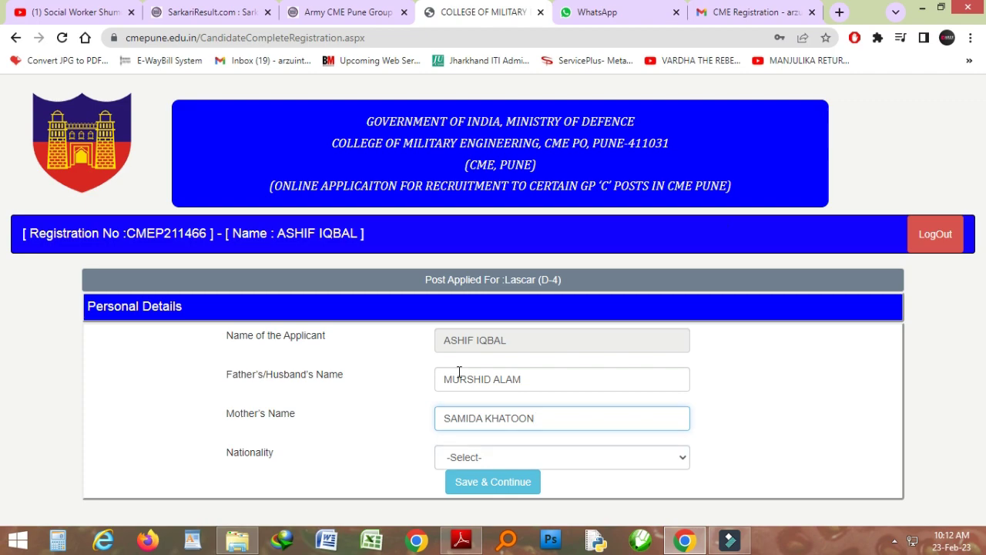
pyautogui.press('Tab')
pyautogui.click(506, 456)
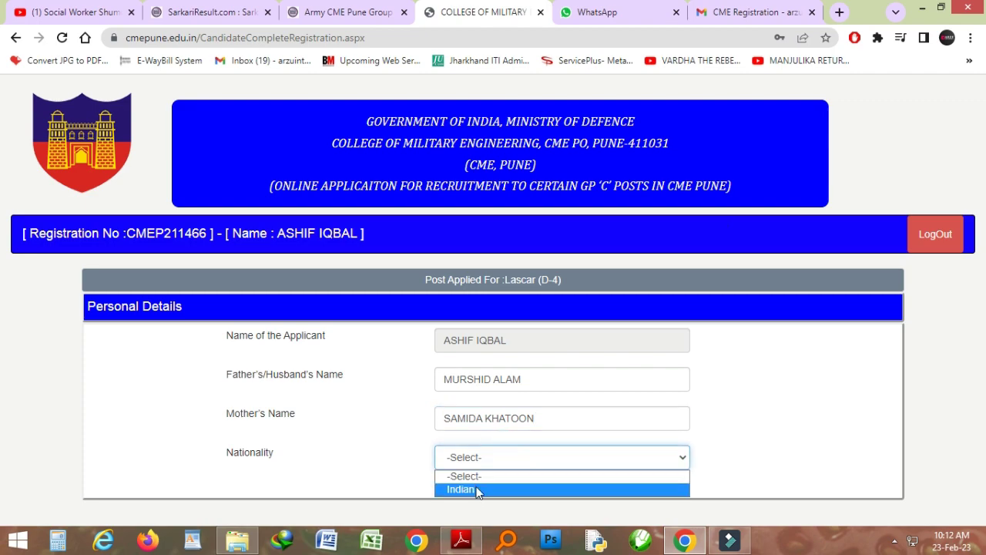
pyautogui.click(477, 490)
pyautogui.click(498, 494)
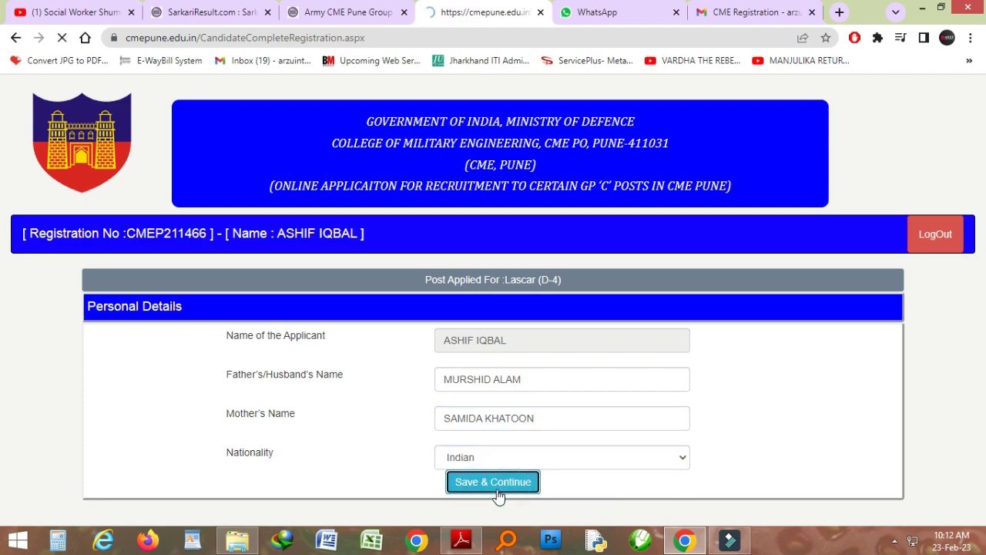
pyautogui.click(478, 389)
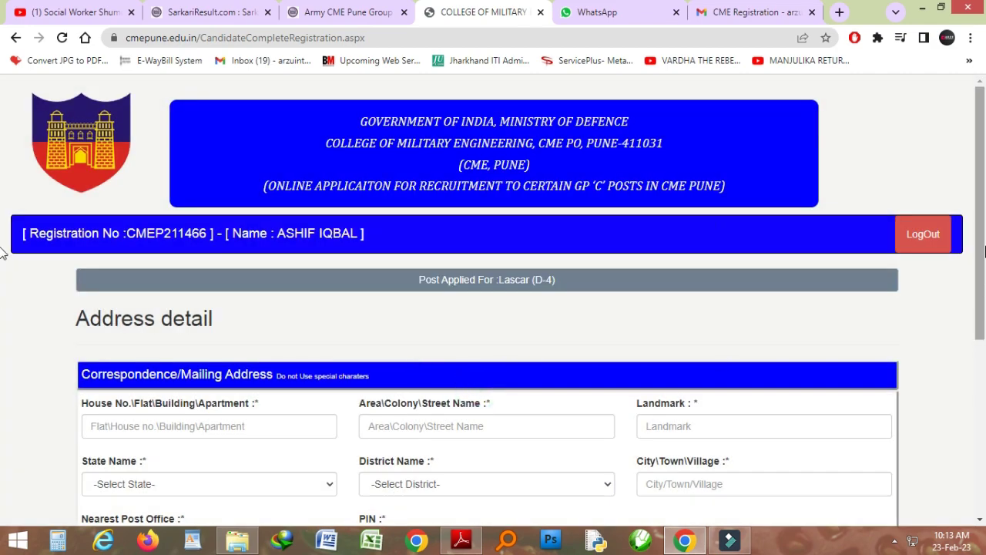
# Fill in the house/building, area/street and landmark lines of the mailing address
pyautogui.scroll(-4, 957, 370)
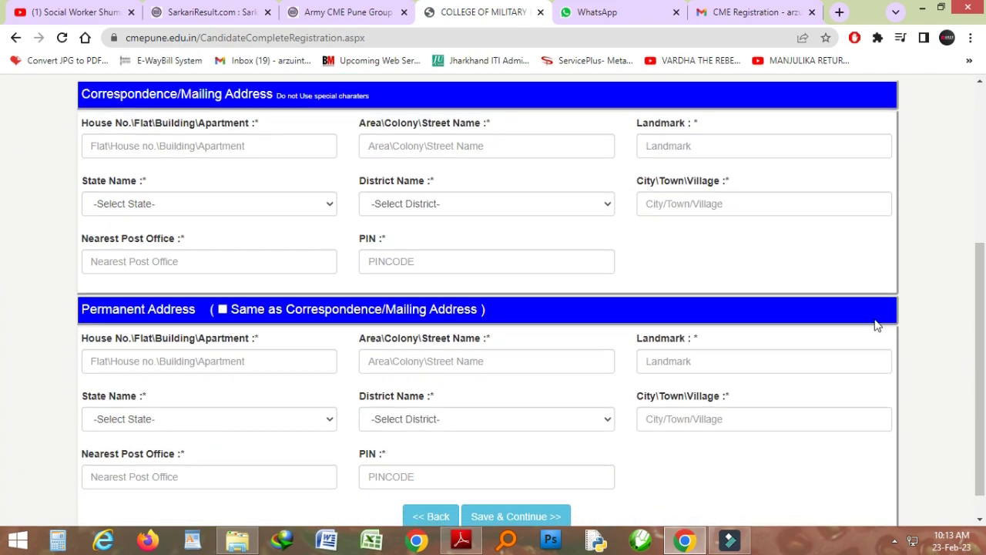
pyautogui.click(269, 151)
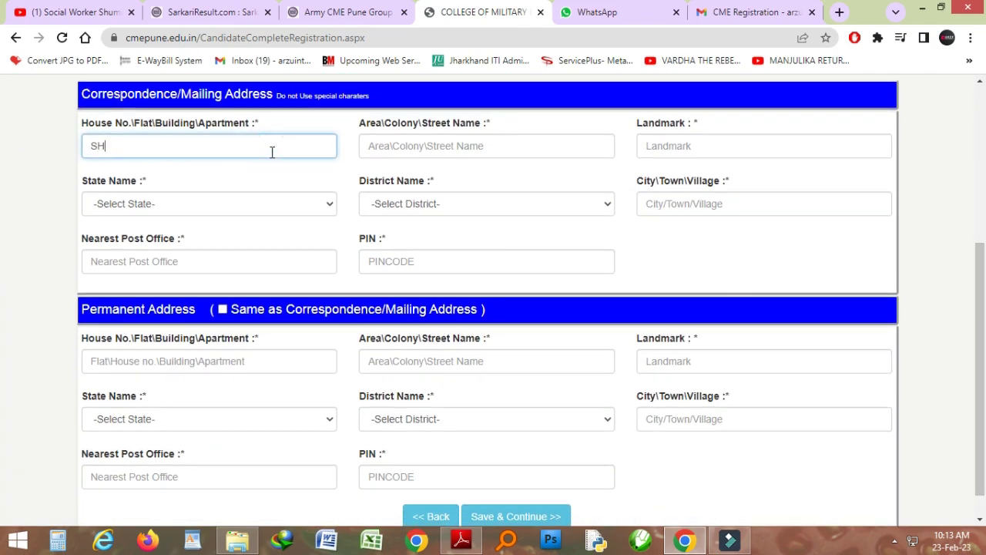
pyautogui.press('Tab')
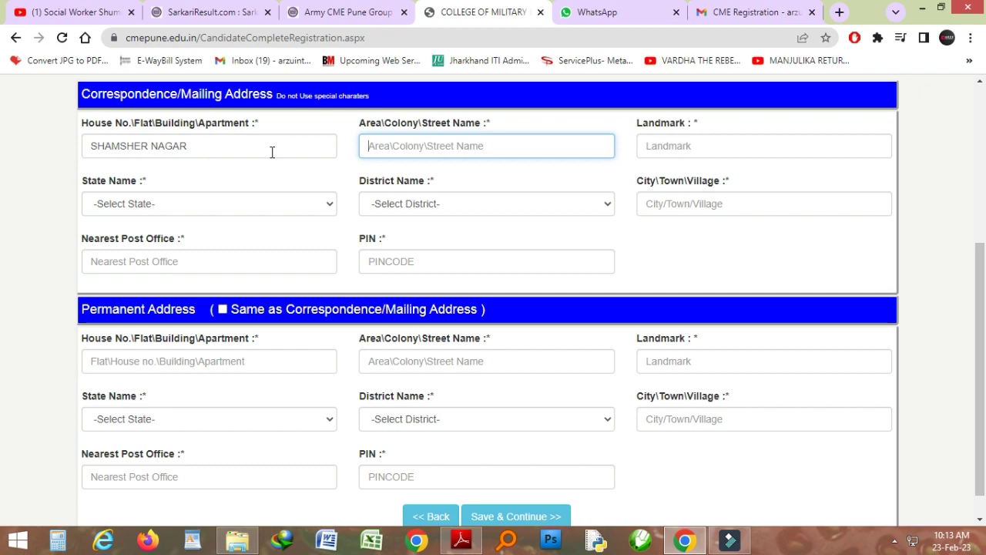
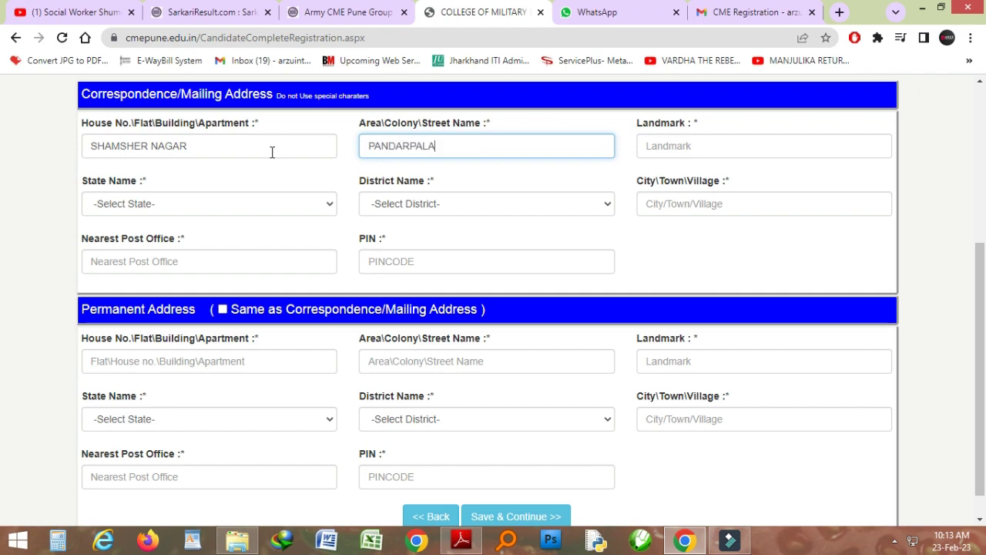
pyautogui.press('Tab')
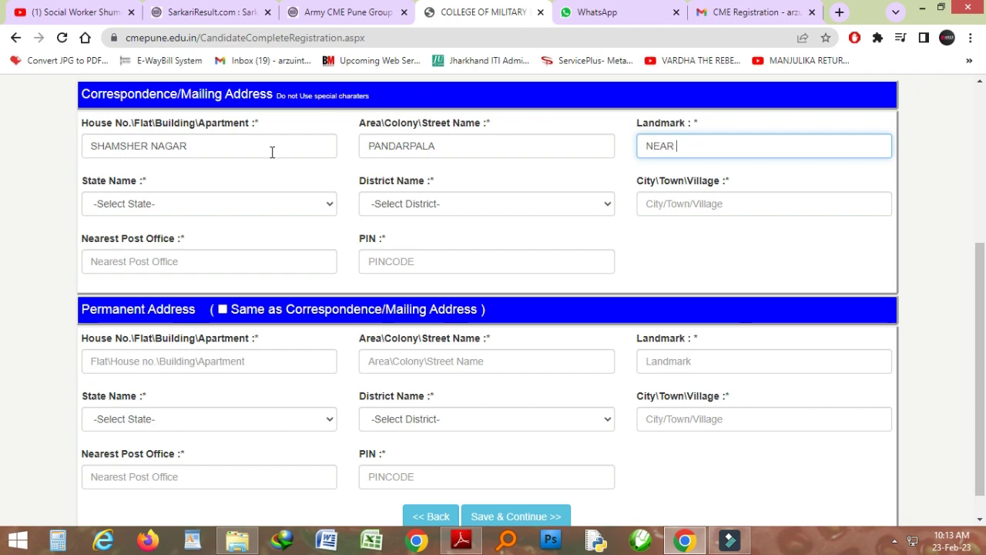
pyautogui.press('Tab')
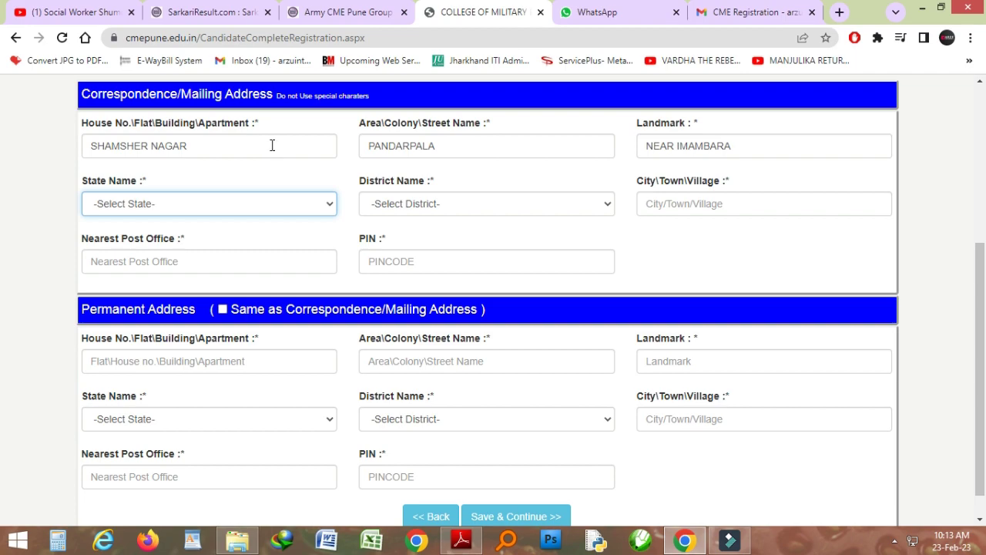
# Set the mailing address state to Jharkhand and district to Dhanbad
pyautogui.click(245, 202)
pyautogui.press('j')
pyautogui.press('h')
pyautogui.press('Return')
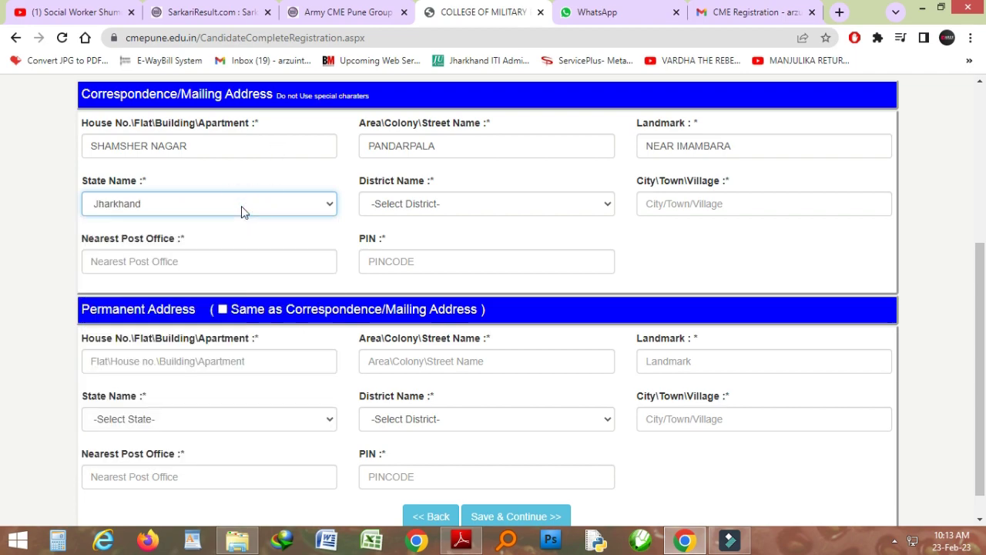
pyautogui.scroll(-3, 965, 309)
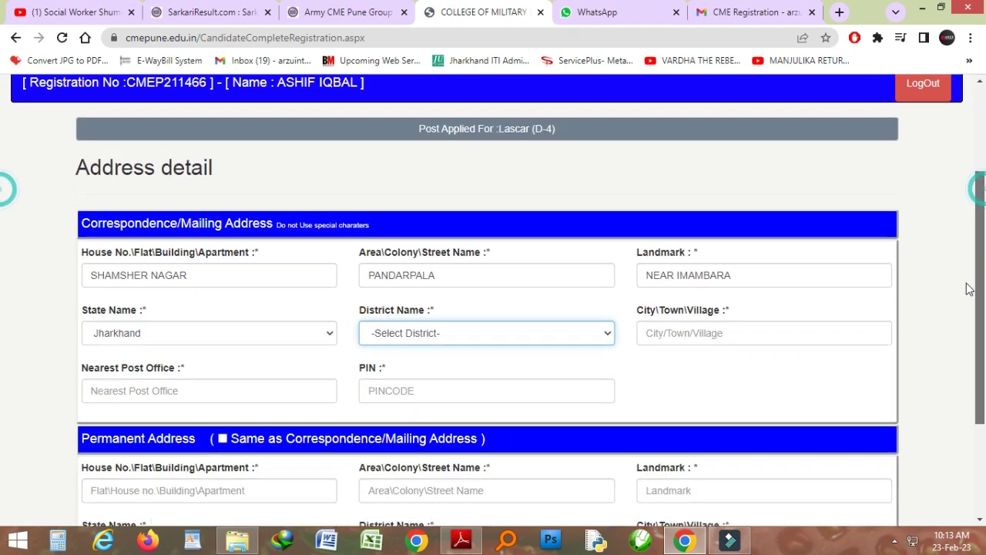
pyautogui.scroll(-1, 962, 331)
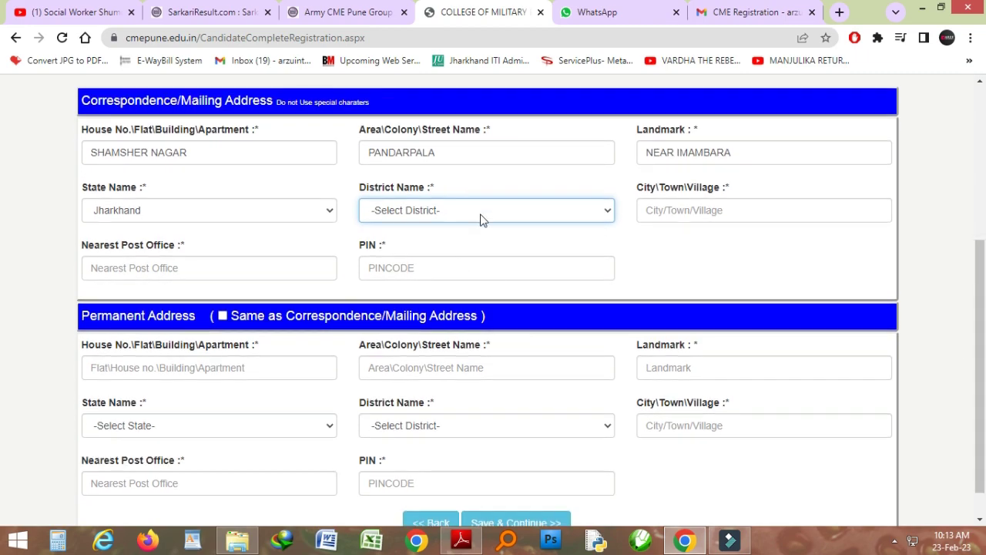
pyautogui.click(481, 212)
pyautogui.click(427, 280)
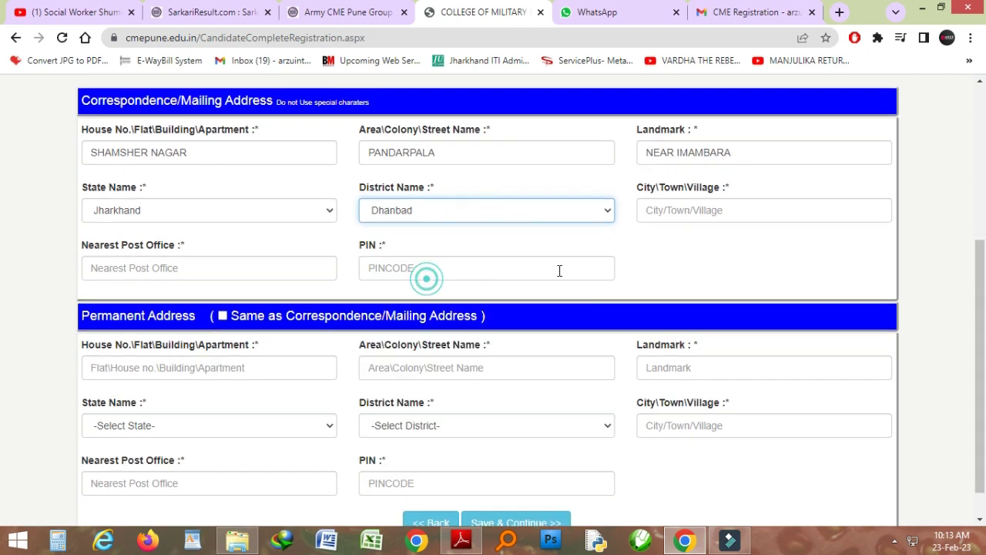
# Enter city, nearest post office and PIN code, and mark permanent address same as mailing
pyautogui.click(709, 214)
pyautogui.write('DHANBAD')
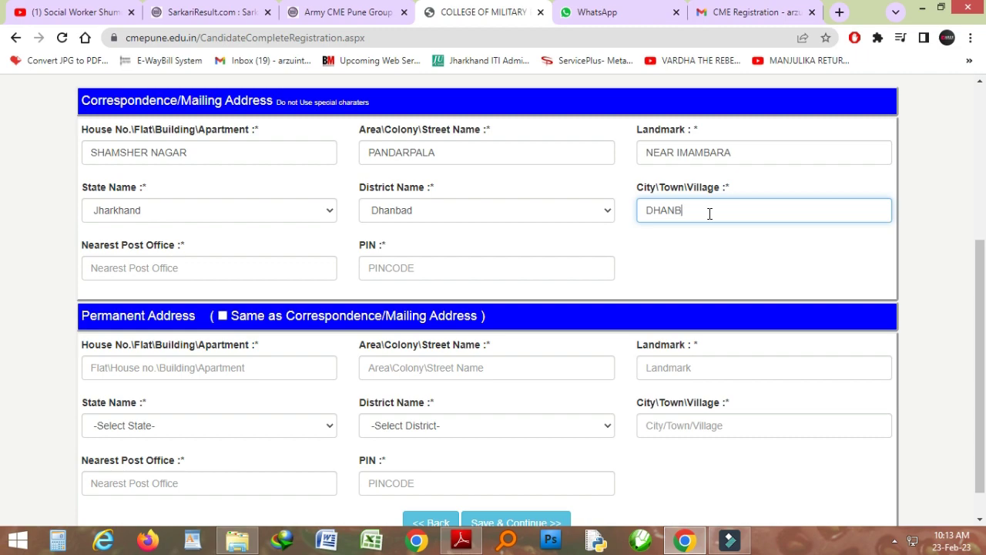
pyautogui.click(239, 266)
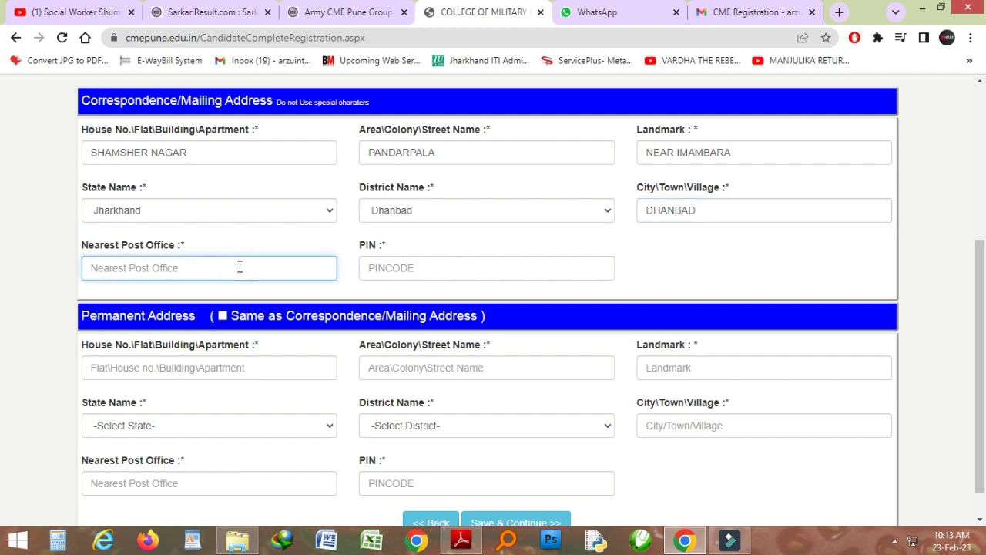
pyautogui.write('B POLY')
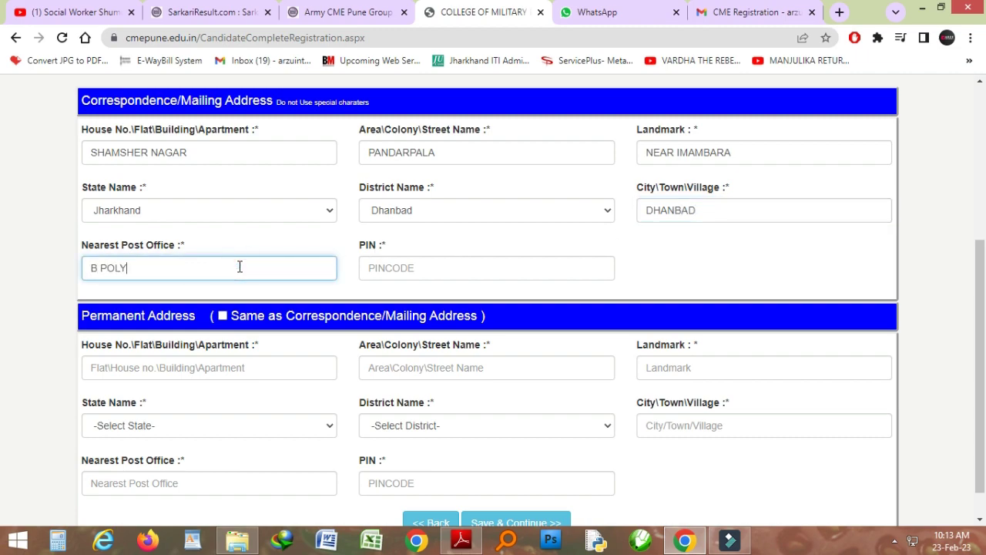
pyautogui.write('TECHNIC')
pyautogui.press('Tab')
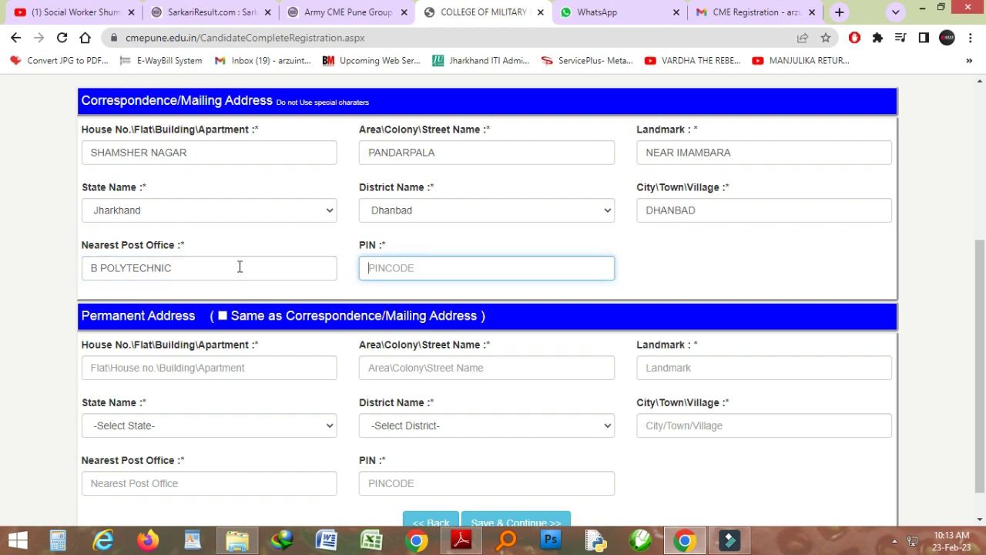
pyautogui.write('828130')
pyautogui.click(706, 248)
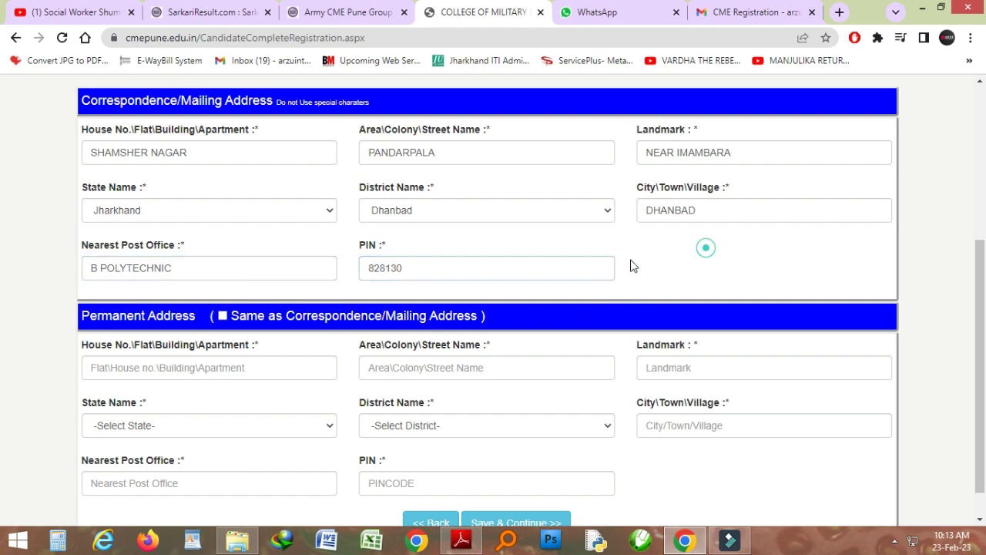
pyautogui.click(223, 315)
pyautogui.scroll(-4, 950, 463)
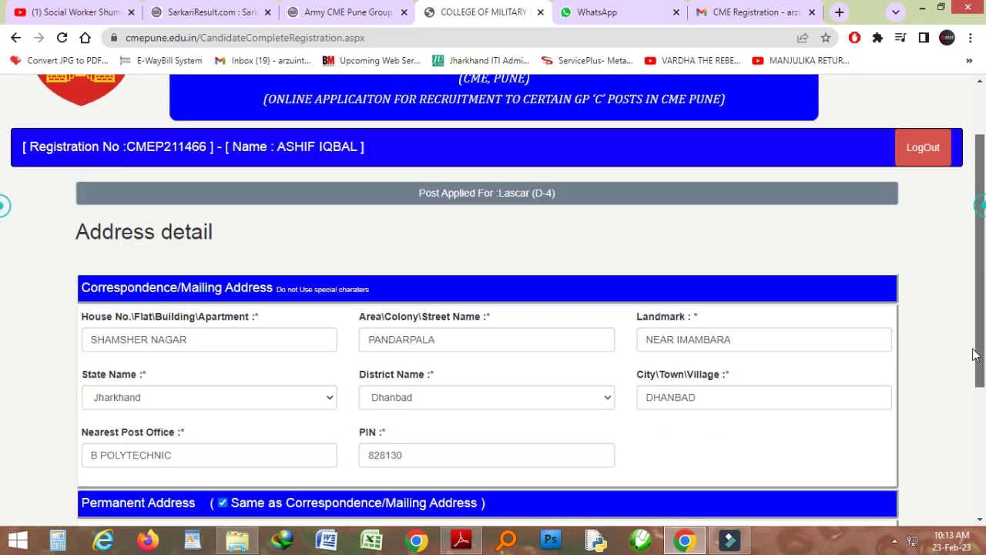
# Save the address, then enter the 10th qualification: NIOS board, 2019, 47 percent, II DIV
pyautogui.click(552, 491)
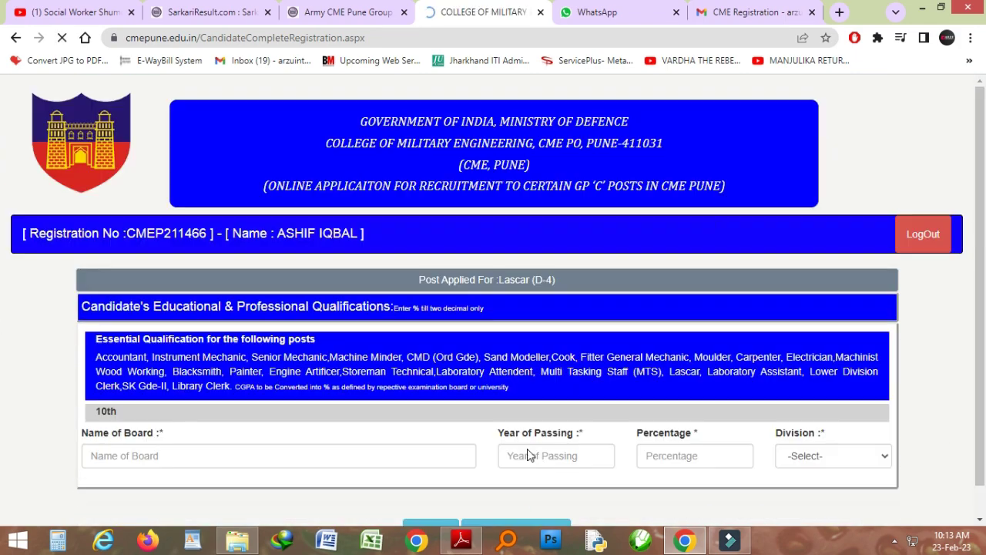
pyautogui.click(472, 400)
pyautogui.scroll(-1, 359, 409)
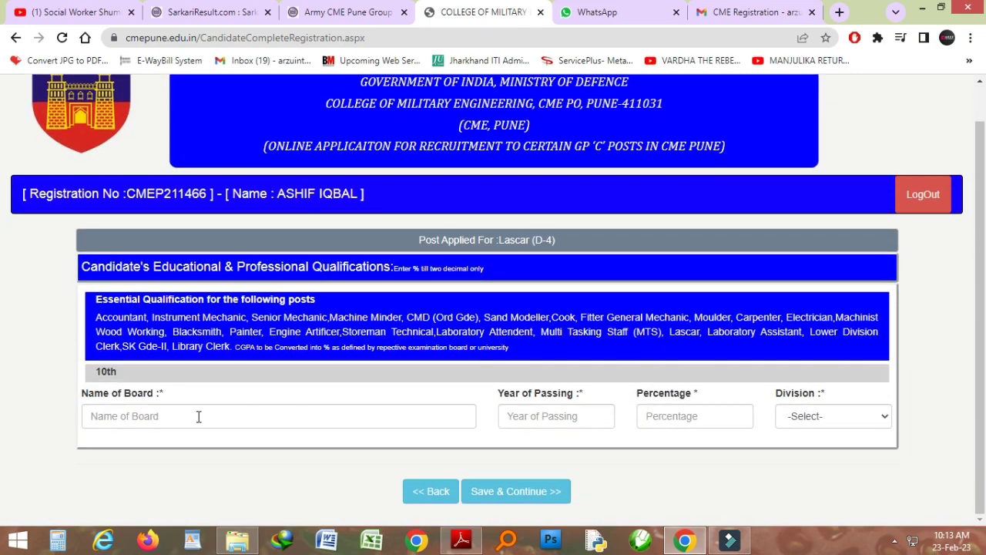
pyautogui.click(163, 420)
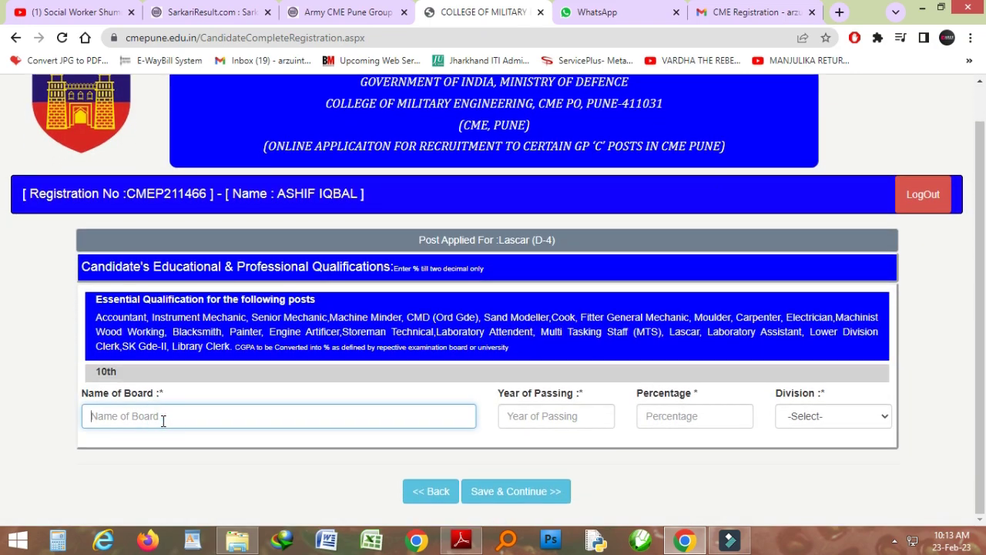
pyautogui.write('NIOS')
pyautogui.press('Tab')
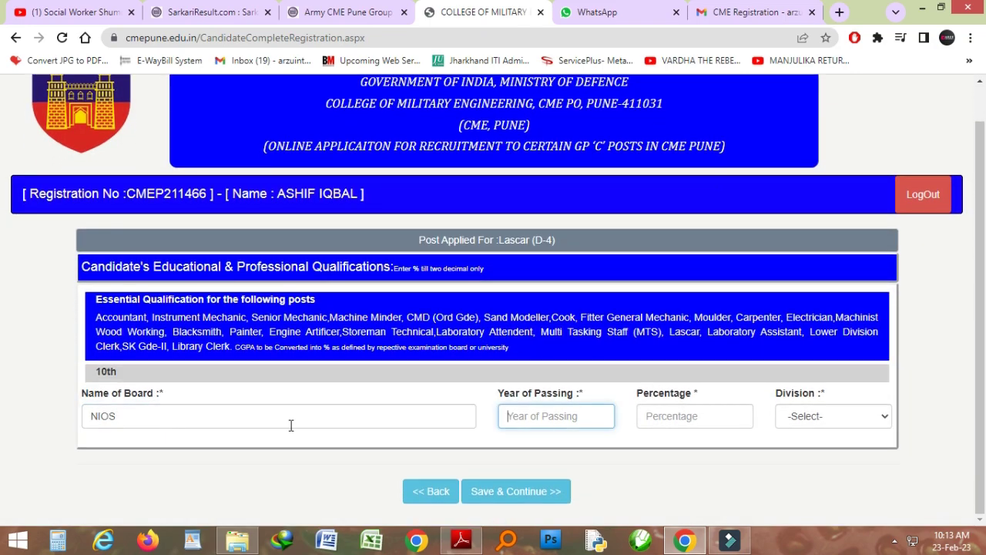
pyautogui.write('2019')
pyautogui.press('Tab')
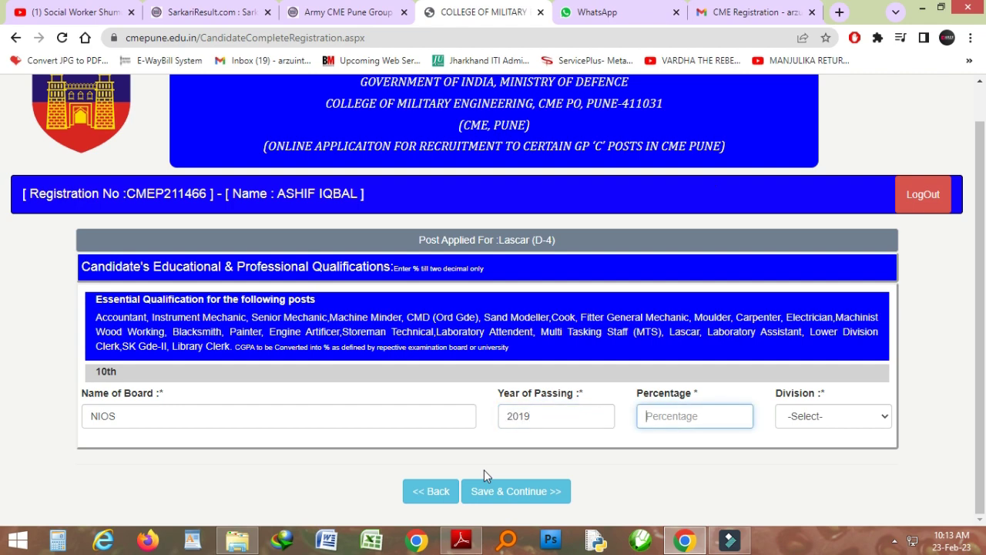
pyautogui.write('47.6')
pyautogui.press('Tab')
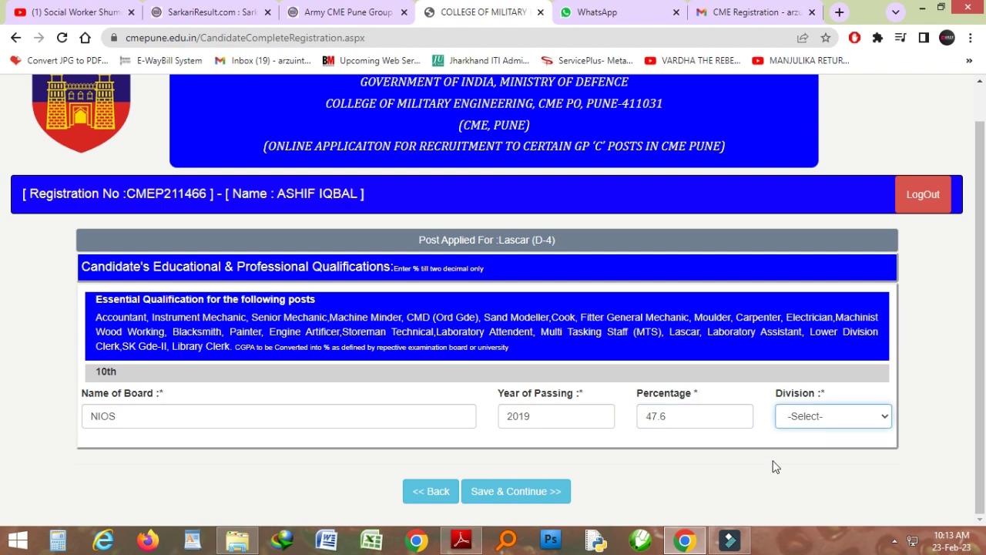
pyautogui.click(801, 415)
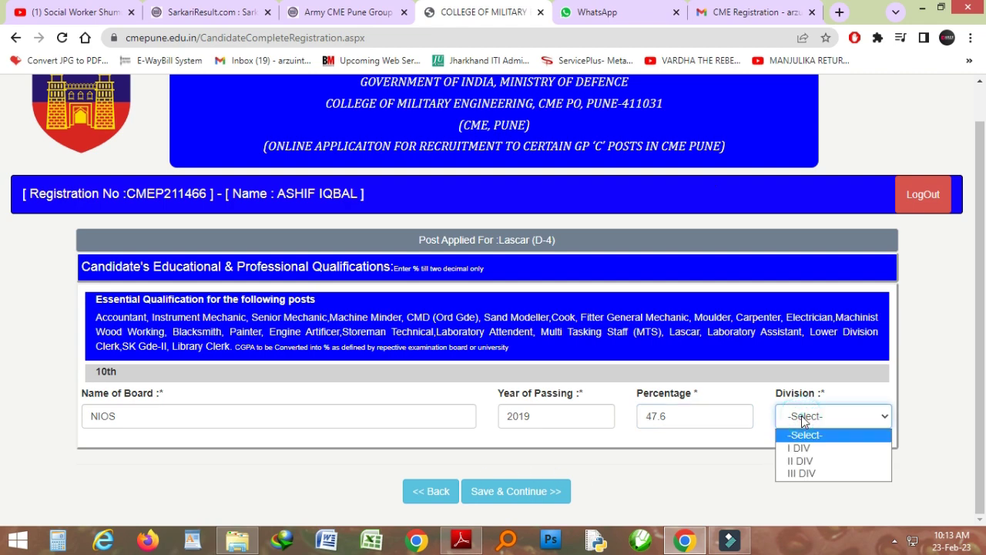
pyautogui.click(819, 464)
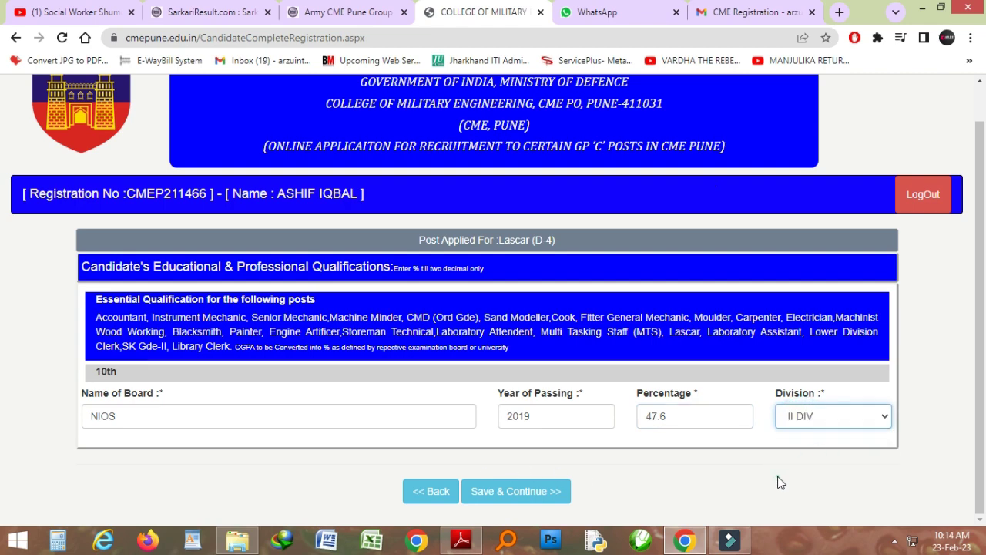
# Save the qualification details and the empty work experience page
pyautogui.click(502, 493)
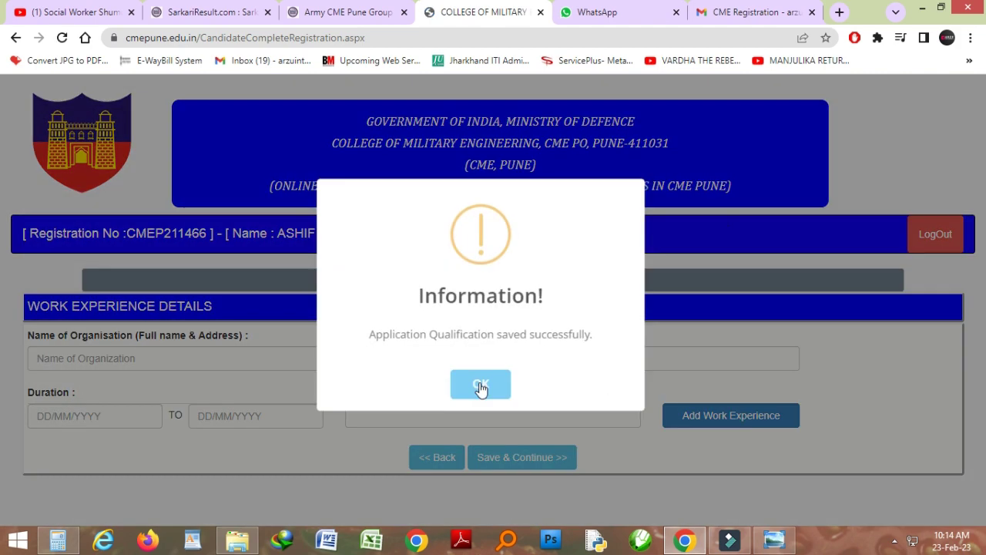
pyautogui.click(480, 390)
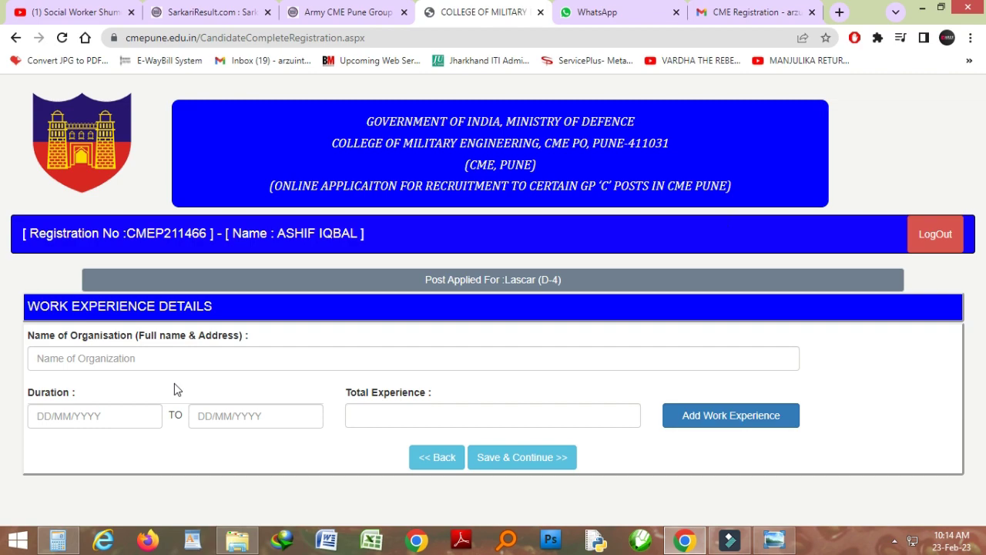
pyautogui.click(481, 459)
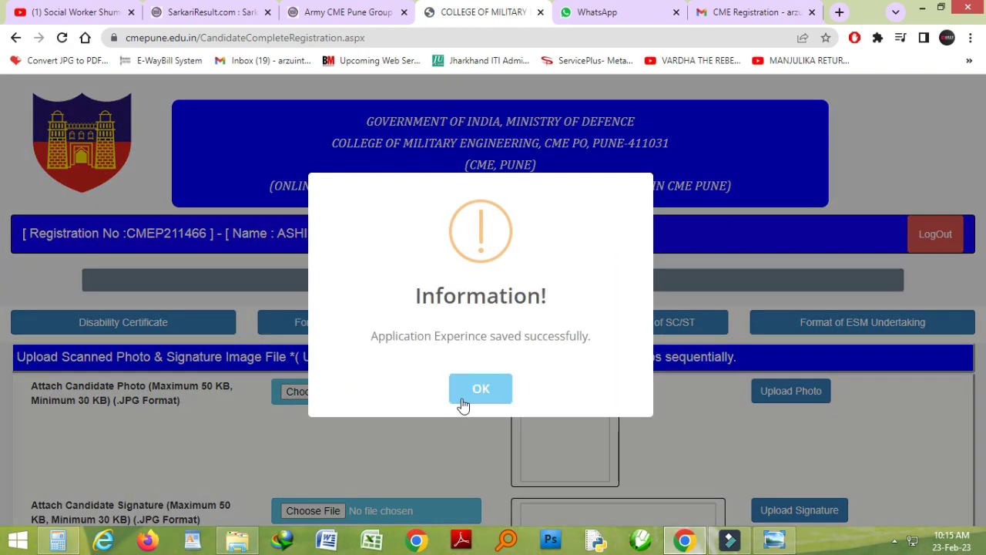
# Dismiss the experience-saved message and attach a photo file in the uploads section
pyautogui.click(459, 396)
pyautogui.scroll(-3, 459, 401)
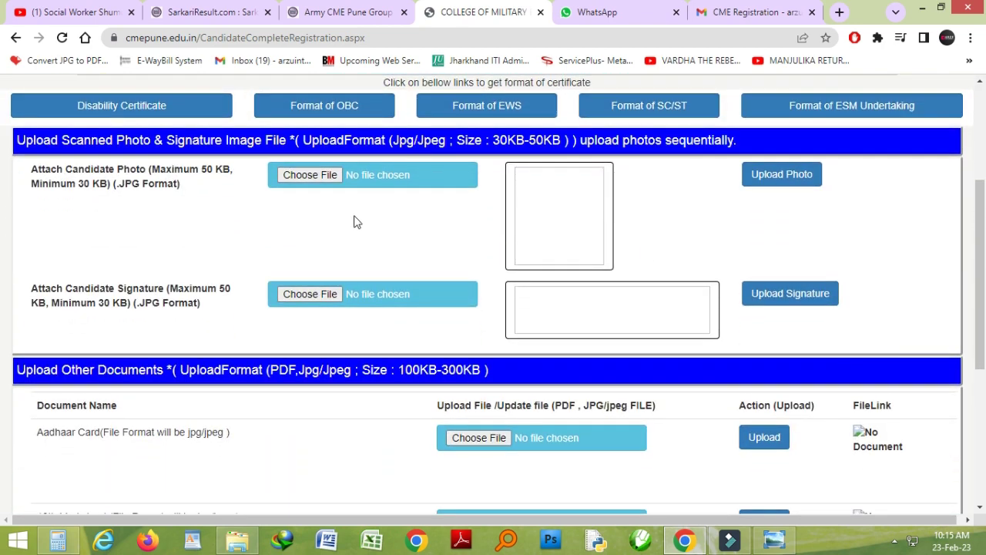
pyautogui.click(318, 176)
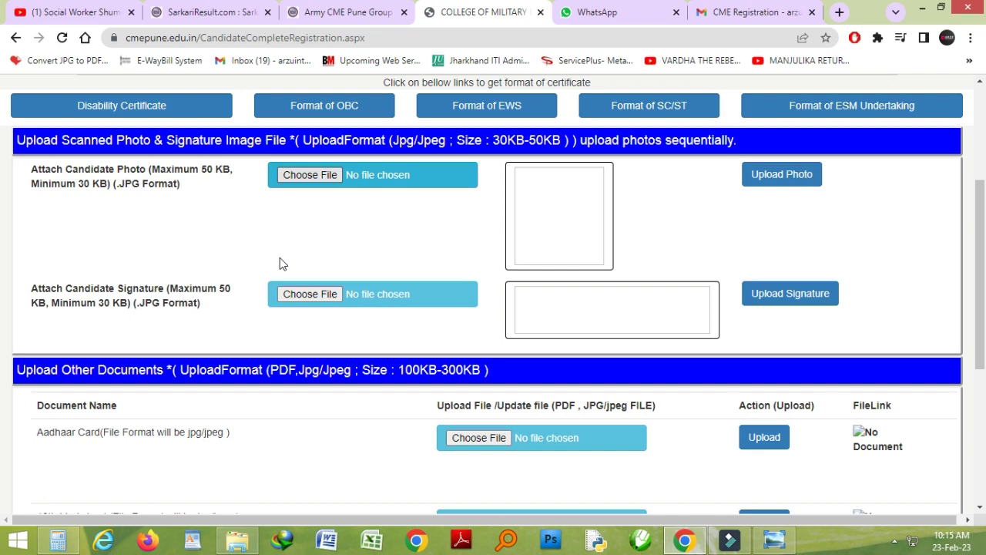
pyautogui.scroll(-10, 280, 264)
# Save the document uploads, Final Submit the application from the summary, and log out
pyautogui.click(539, 485)
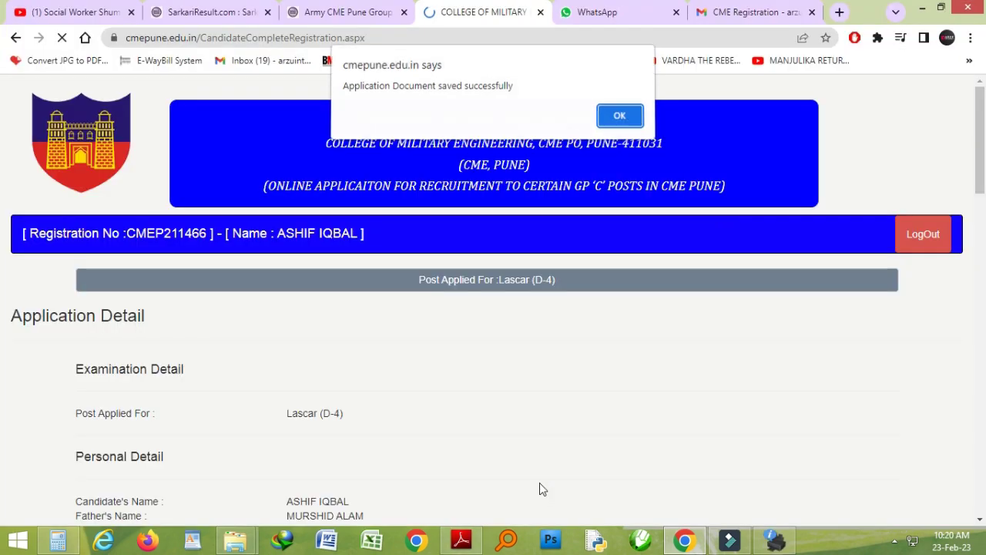
pyautogui.click(627, 119)
pyautogui.moveTo(979, 191)
pyautogui.mouseDown()
pyautogui.moveTo(979, 214)
pyautogui.moveTo(516, 483)
pyautogui.mouseUp()
pyautogui.click(537, 497)
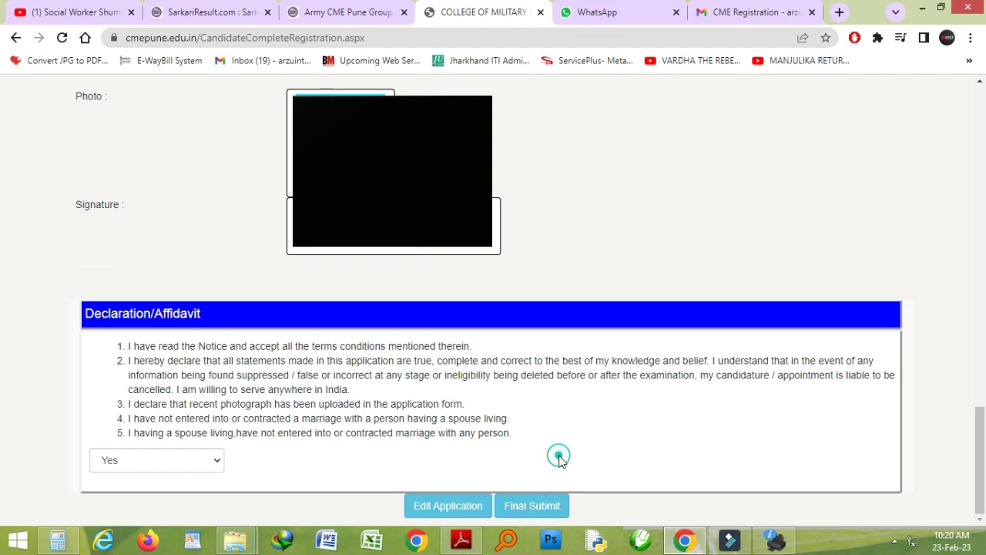
pyautogui.click(922, 235)
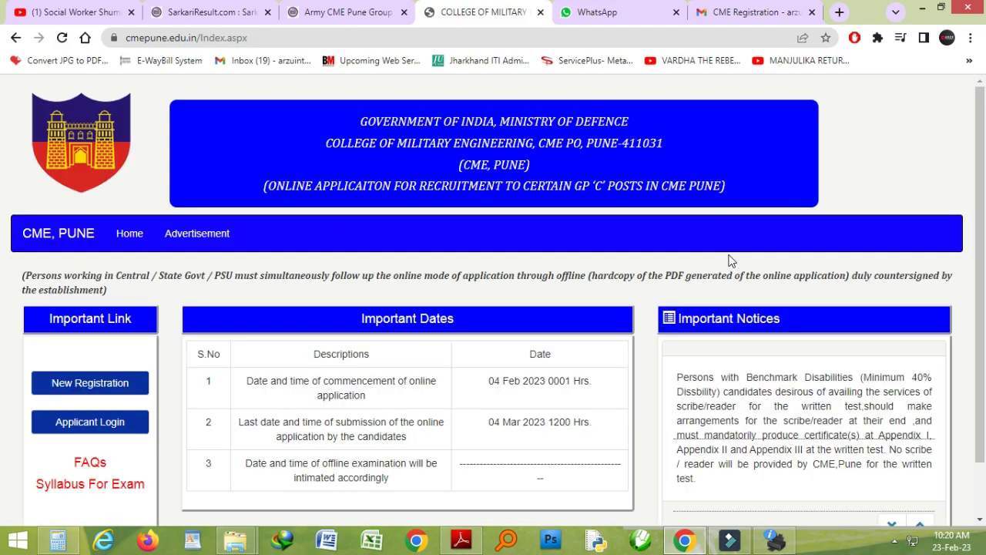